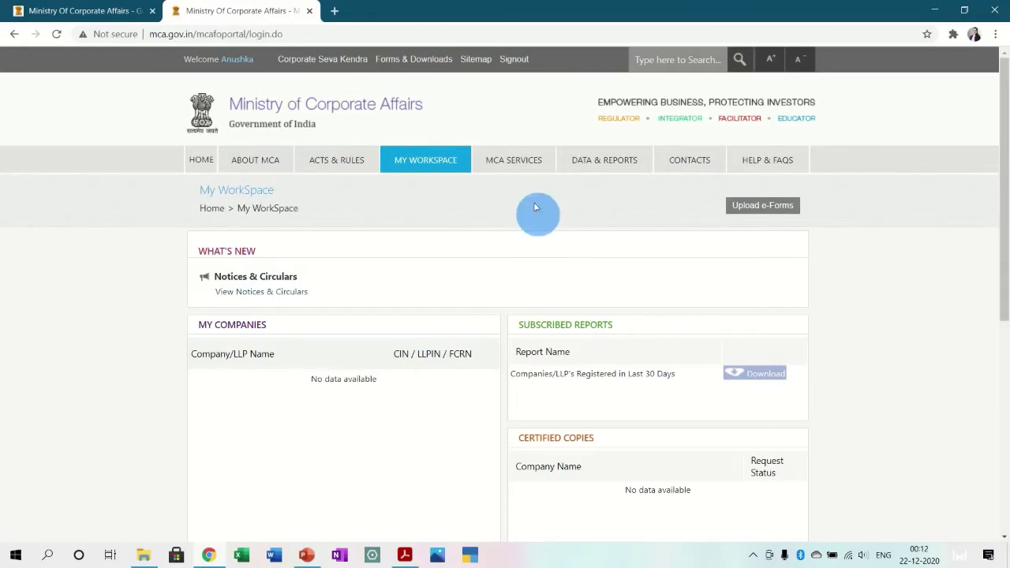
Step: Open the SPICe+ service for companies and list the existing applications
mouse_move(520, 165)
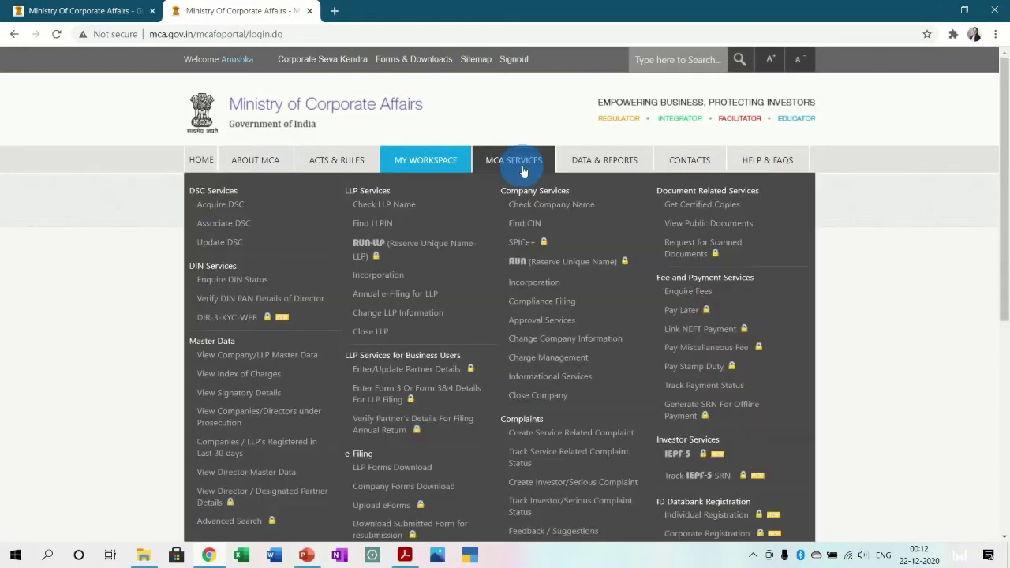
click(527, 243)
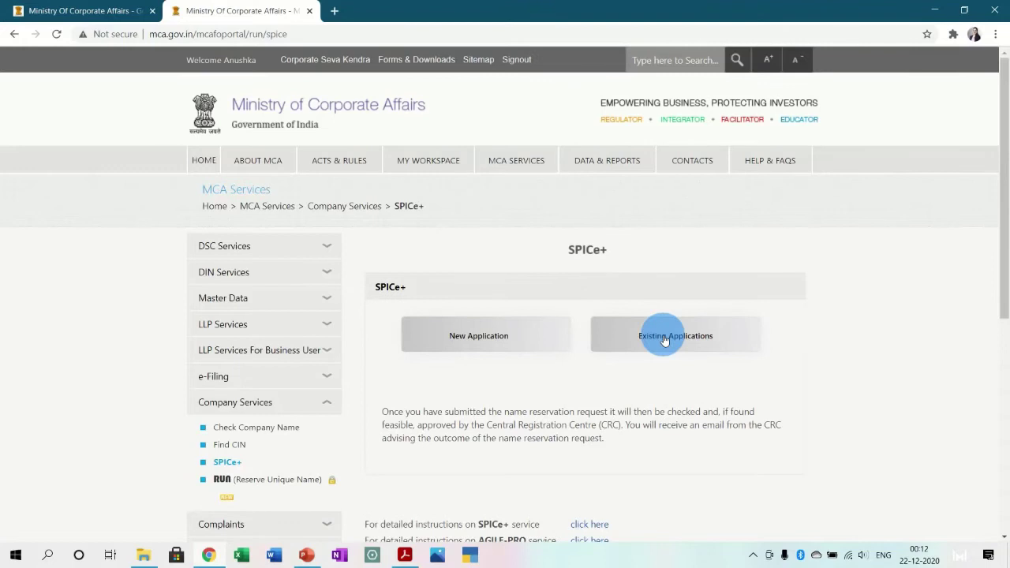
mouse_move(525, 175)
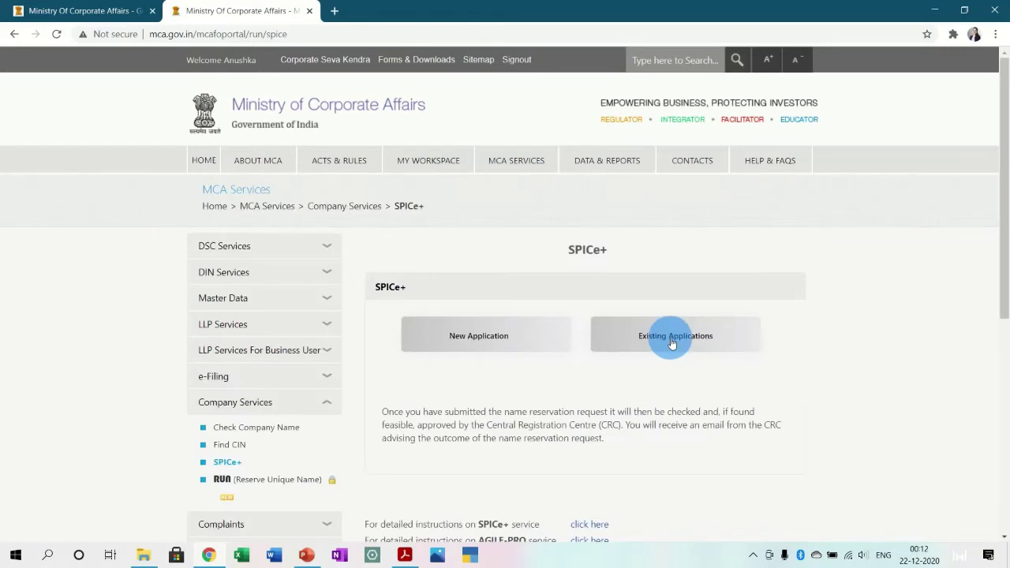
click(672, 343)
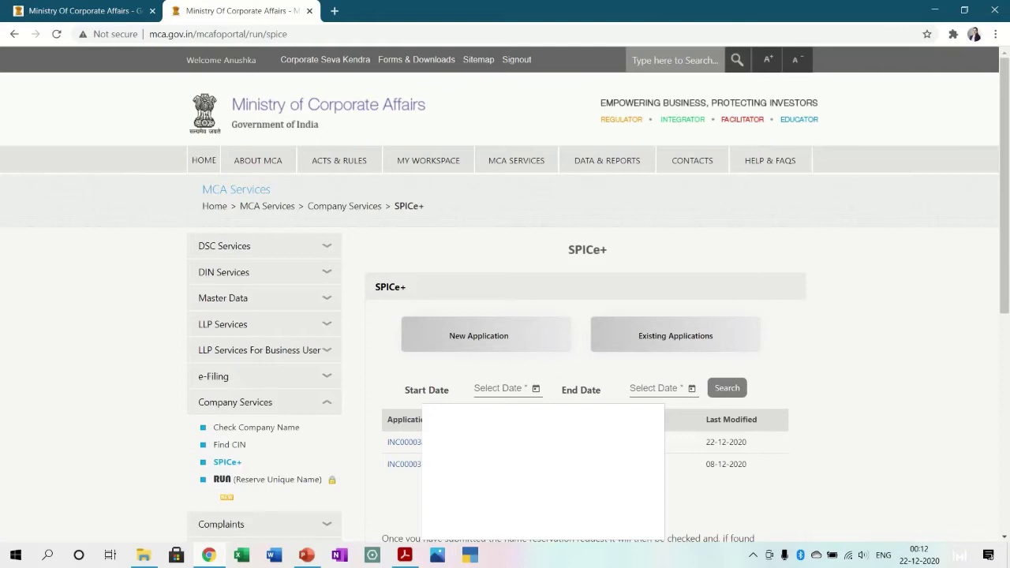
Step: Open the application last modified on 22-12-2020 and start editing its AGILE-PRO form
click(405, 442)
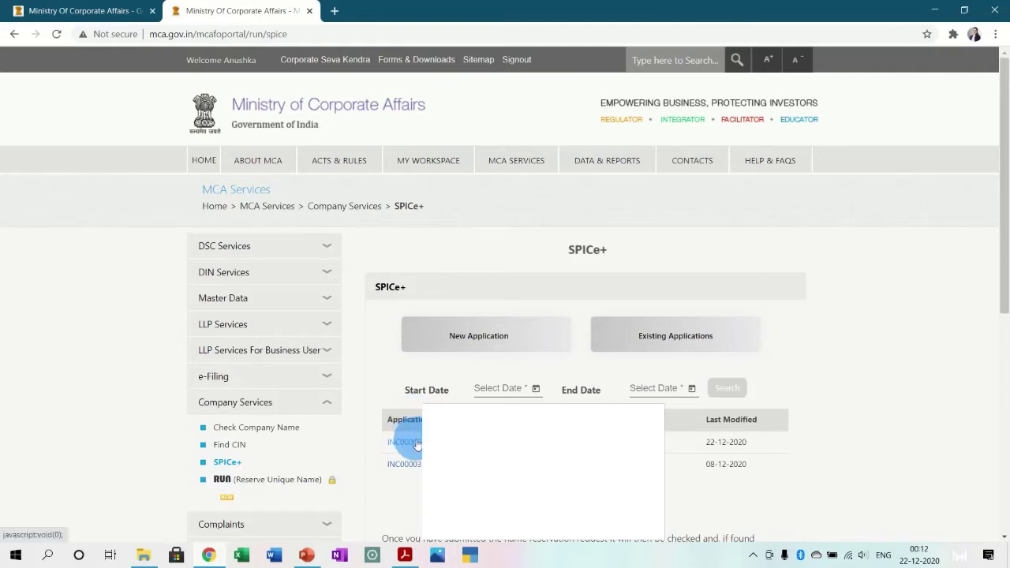
scroll(417, 446, down, 1)
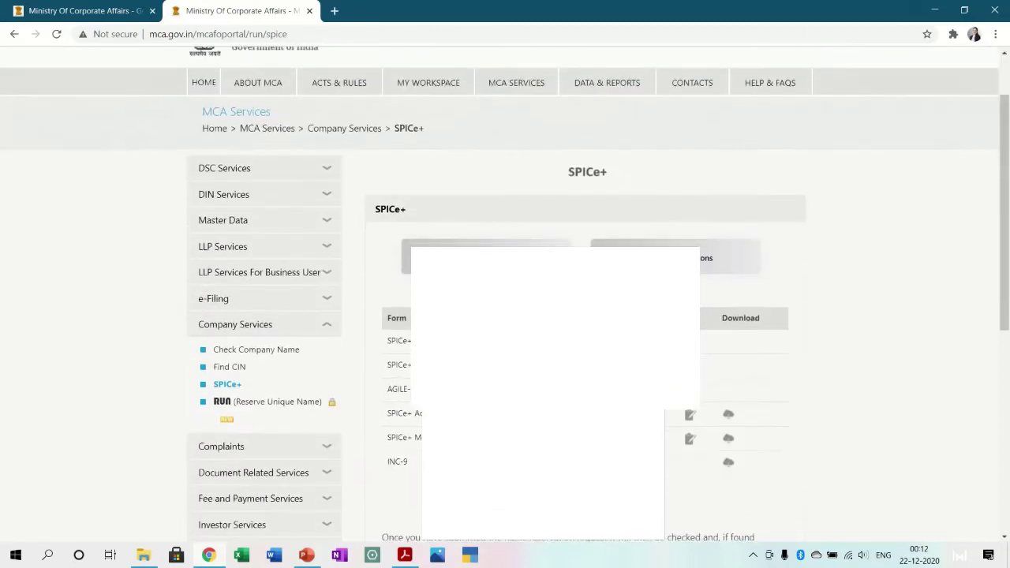
click(694, 392)
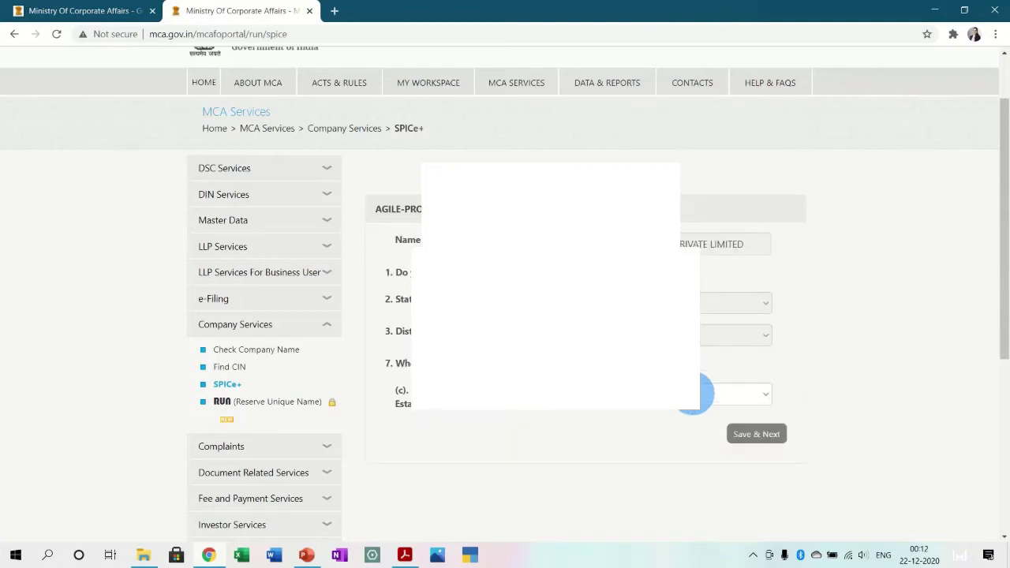
Step: Review the establishment's location, lease and ownership details, then save them and continue to the business activity page
scroll(694, 392, up, 1)
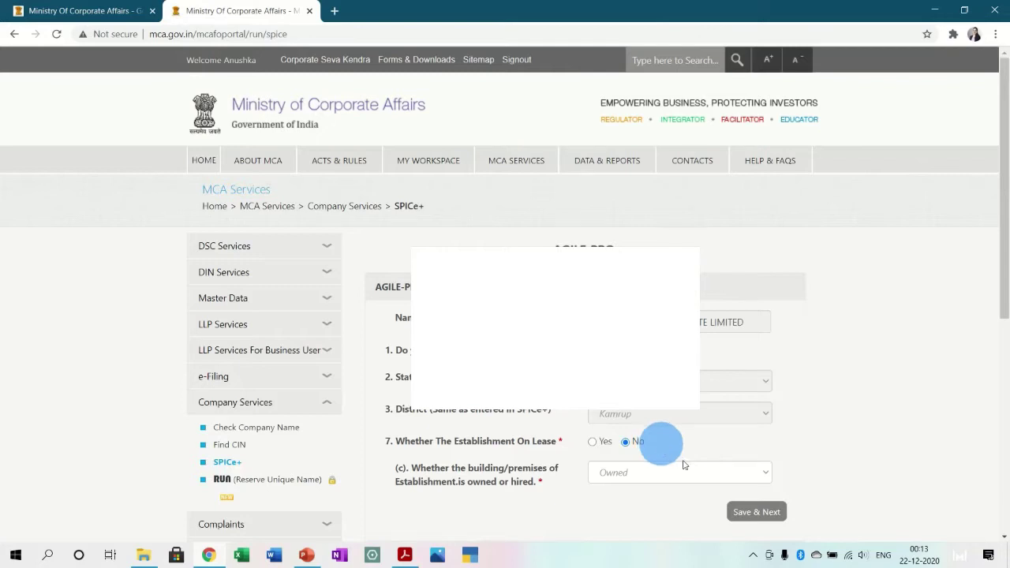
scroll(699, 477, down, 1)
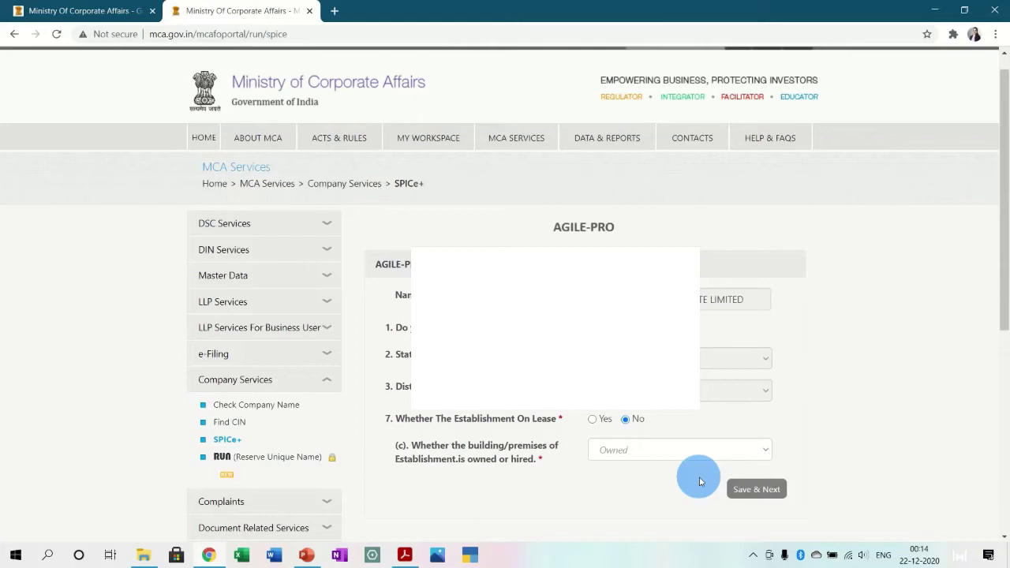
click(751, 490)
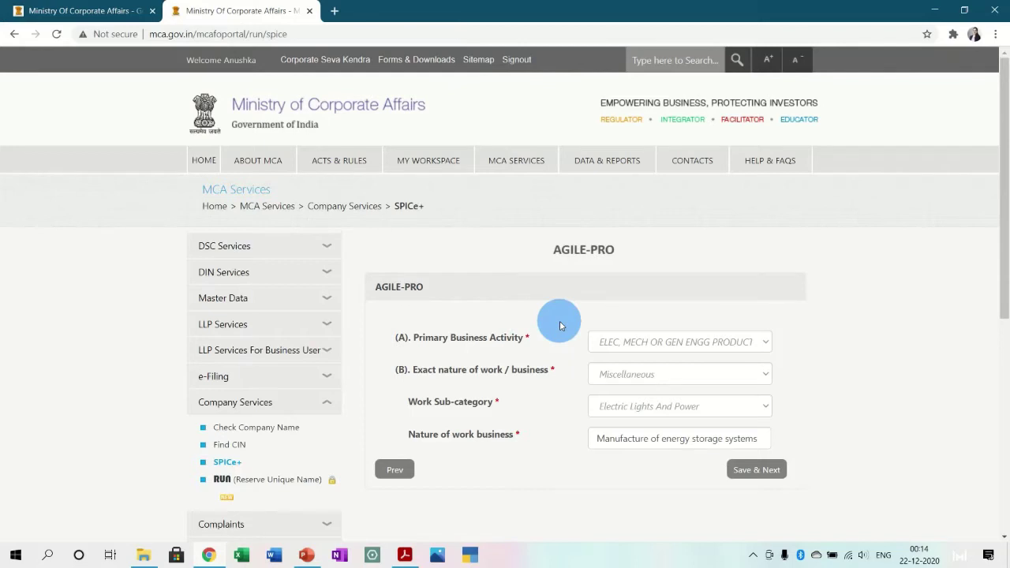
Step: Check the primary business activity options without changing the selection, then save the business activity page and continue
click(622, 344)
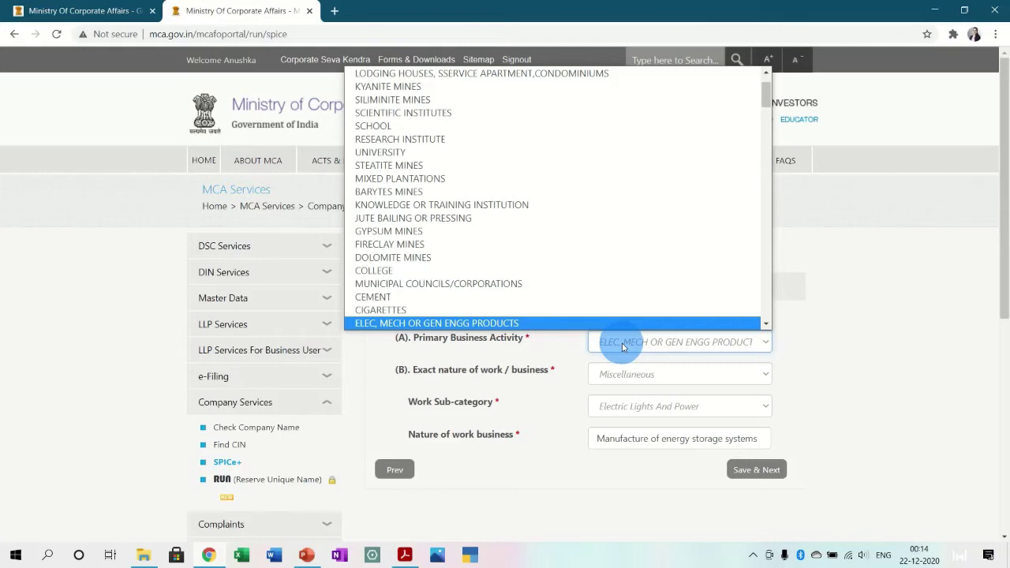
click(622, 347)
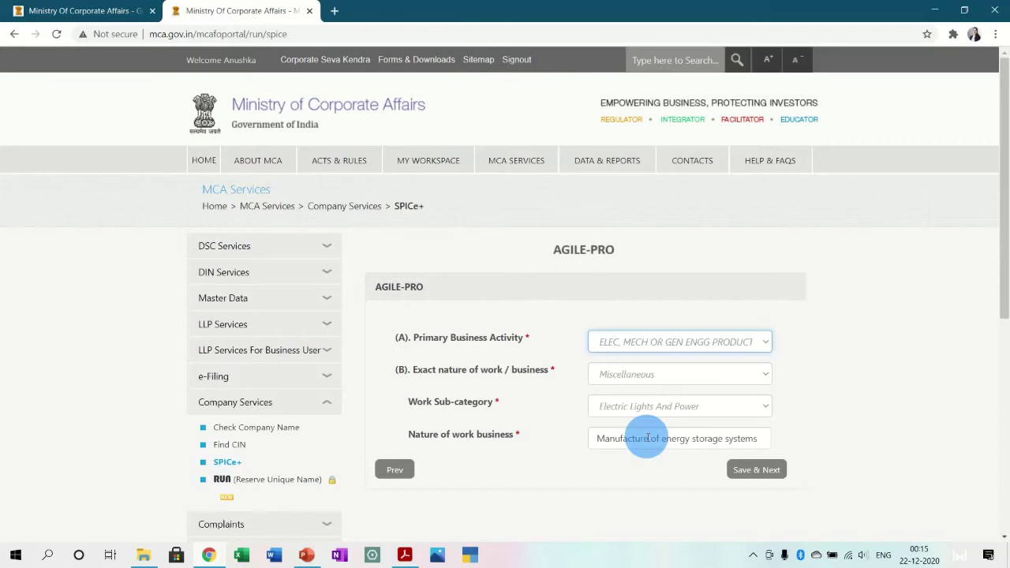
click(762, 473)
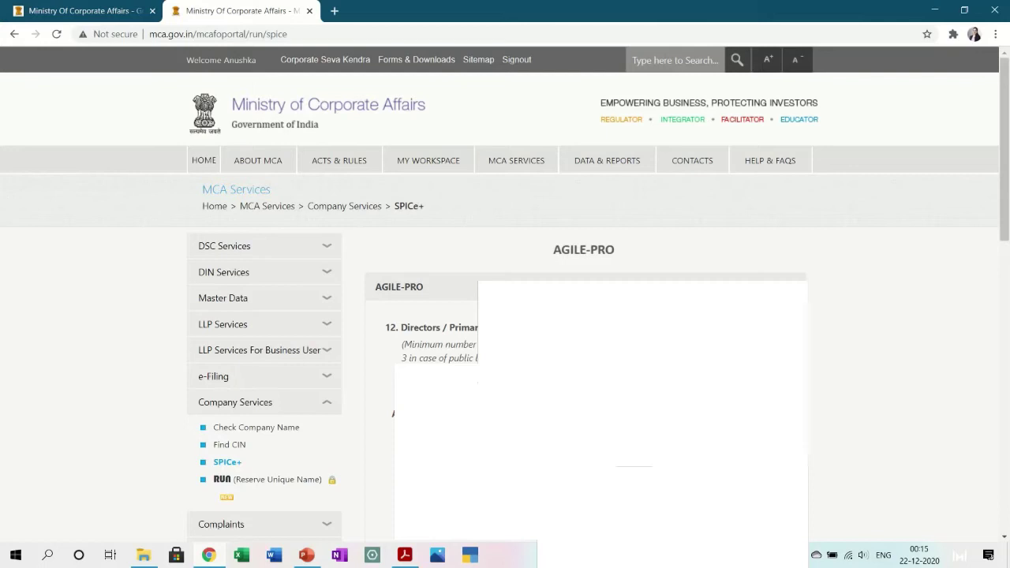
Step: Review the authorised signatory's details, then open the details of Director 1 and save them
scroll(505, 316, down, 3)
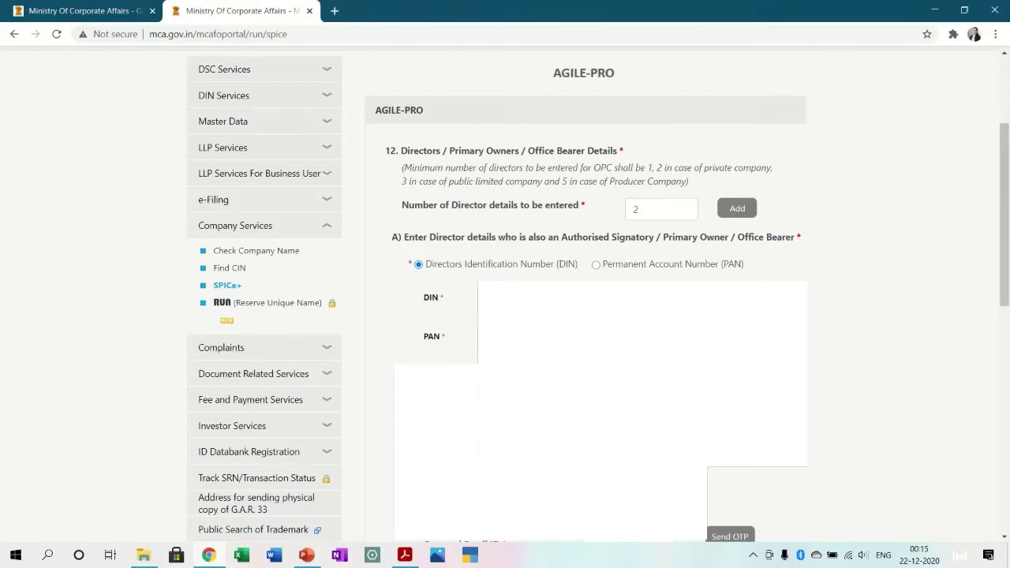
scroll(505, 315, down, 1)
scroll(505, 315, down, 1)
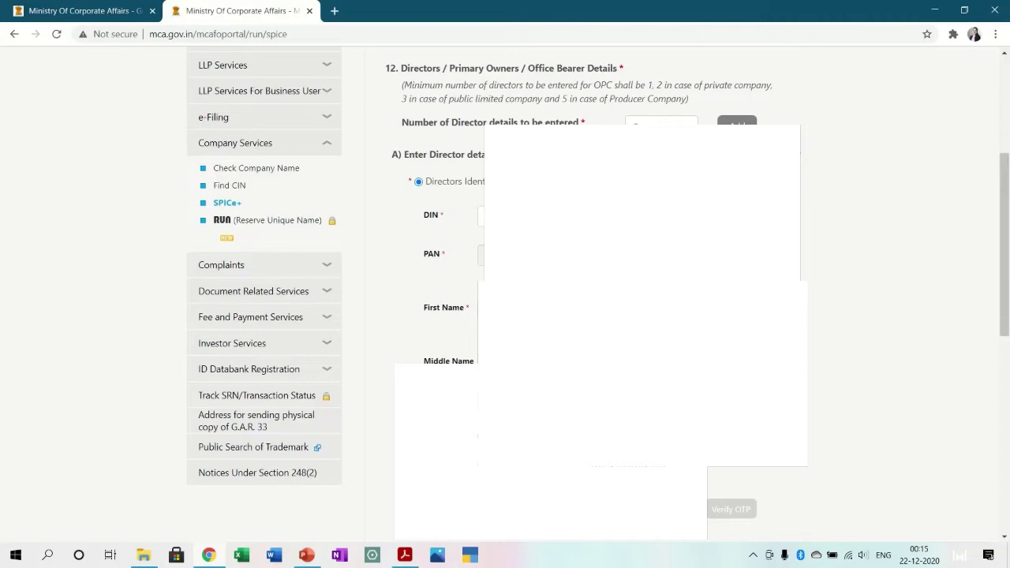
scroll(598, 296, down, 1)
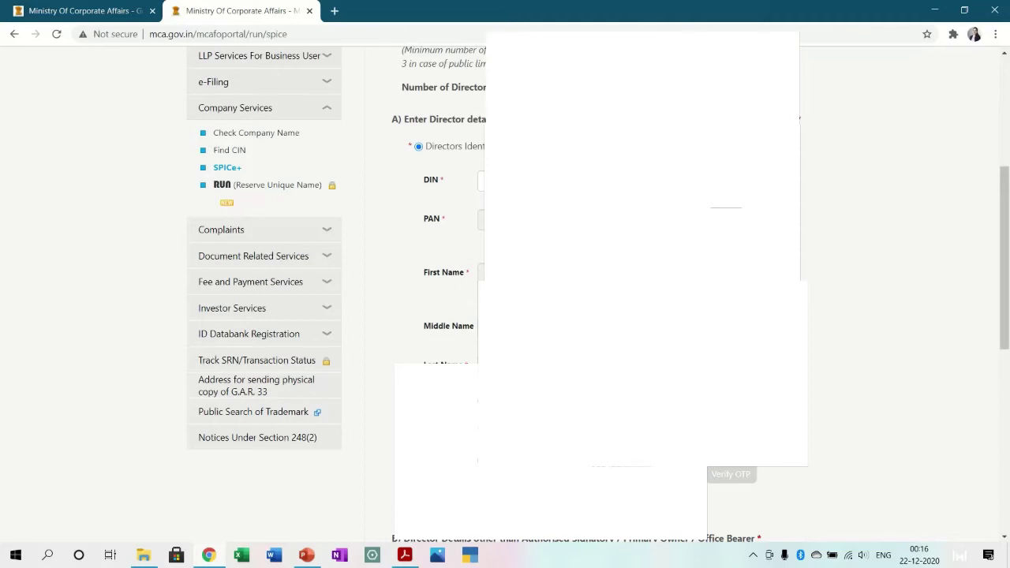
scroll(505, 300, down, 3)
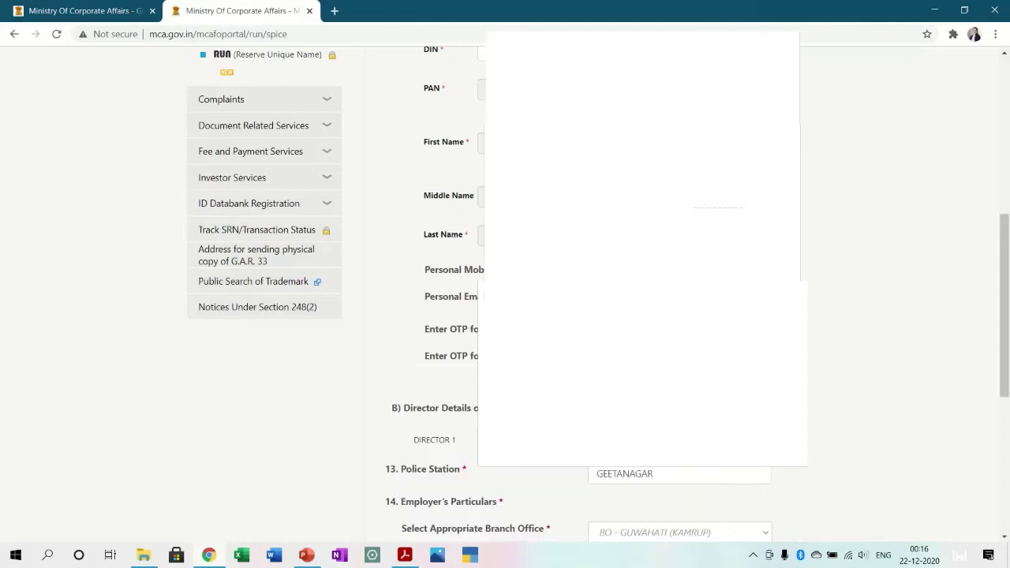
scroll(505, 300, down, 1)
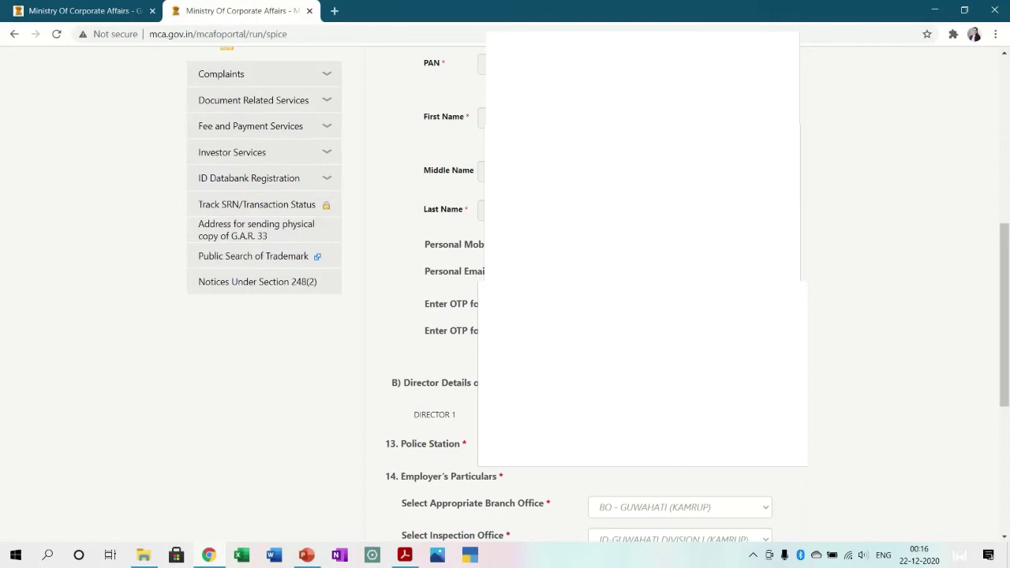
scroll(505, 300, up, 2)
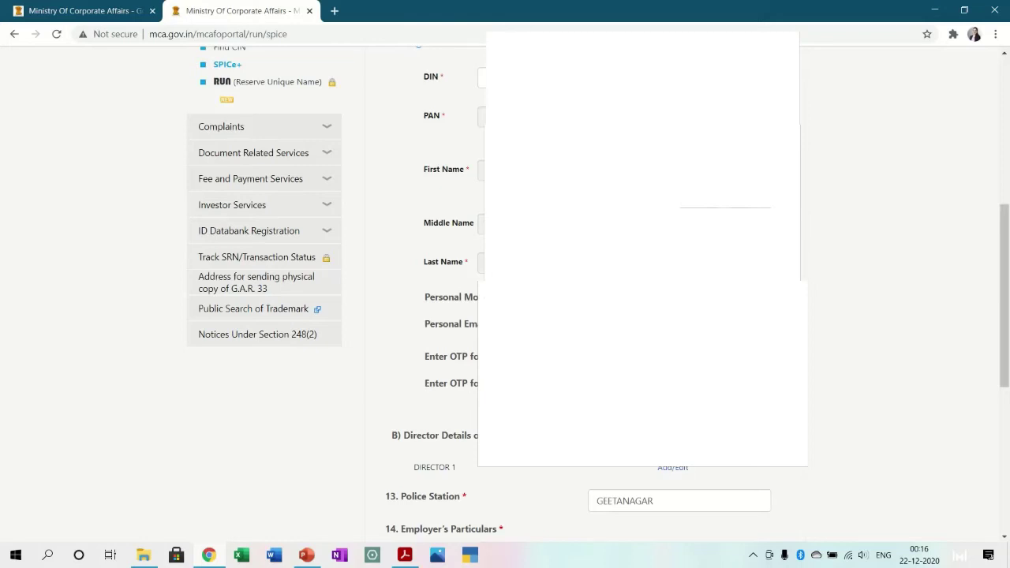
click(675, 468)
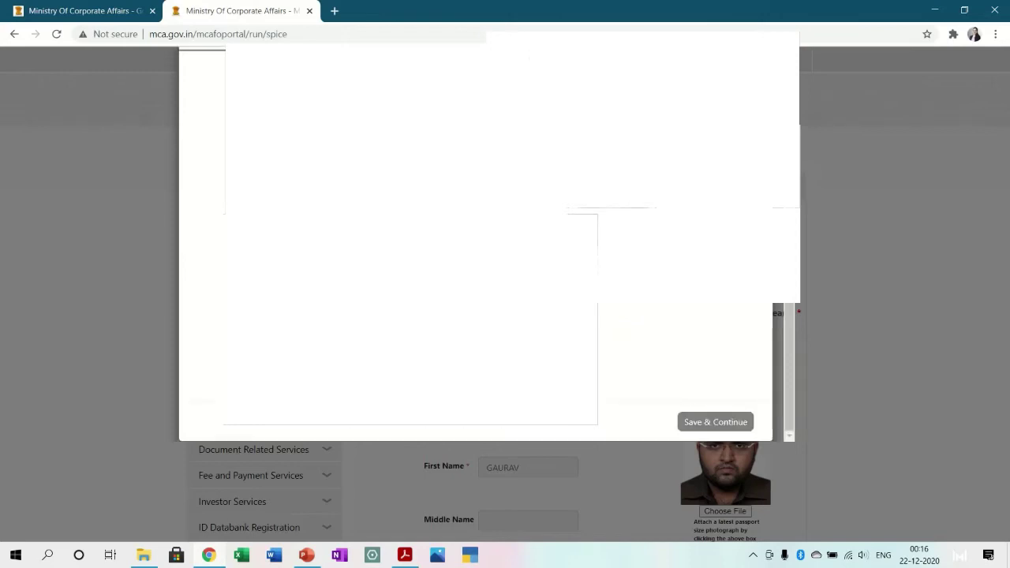
click(699, 423)
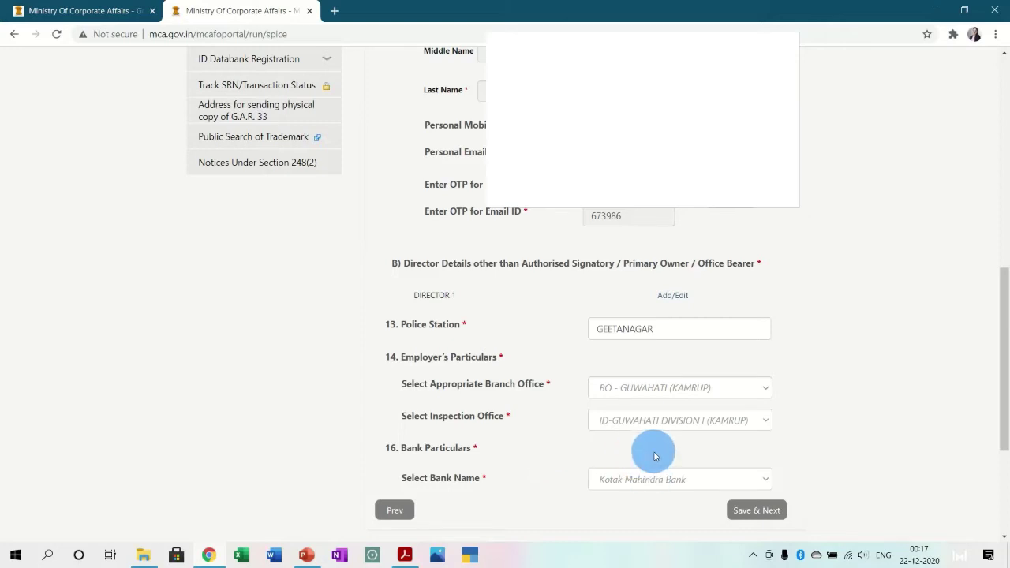
Step: Check the available banks while keeping Kotak Mahindra Bank, then save the page and continue to the attachments
click(666, 476)
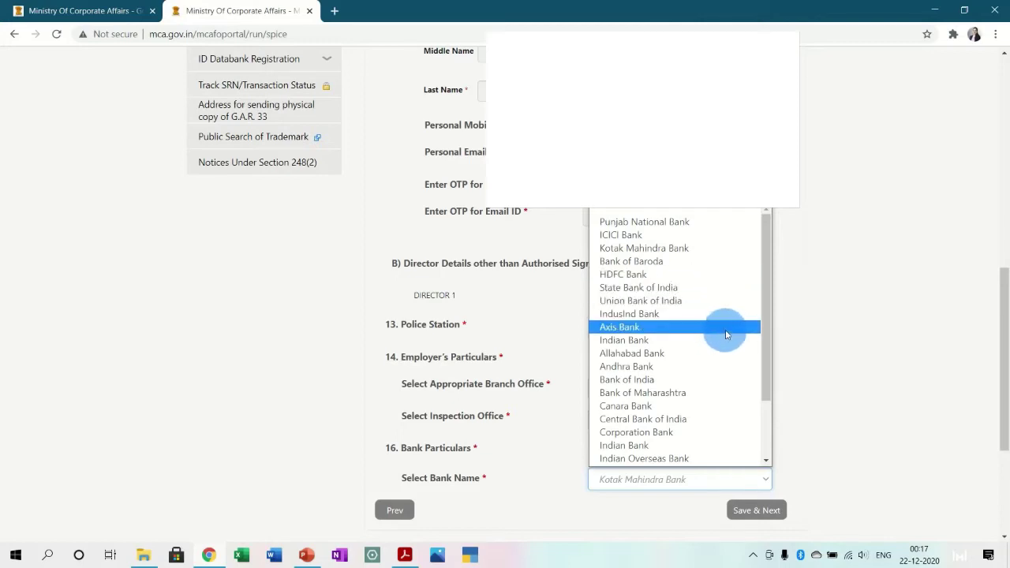
click(842, 308)
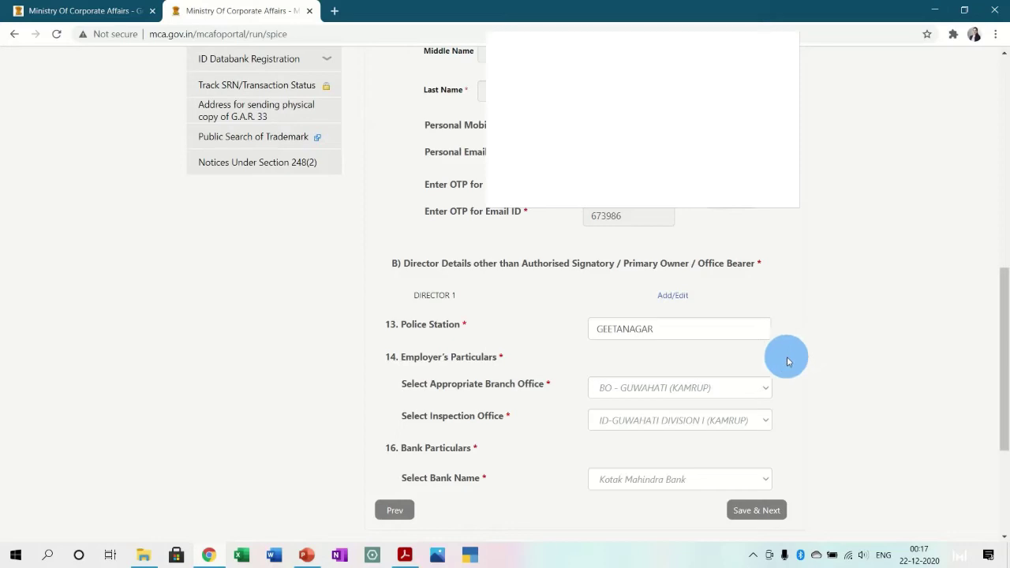
click(756, 510)
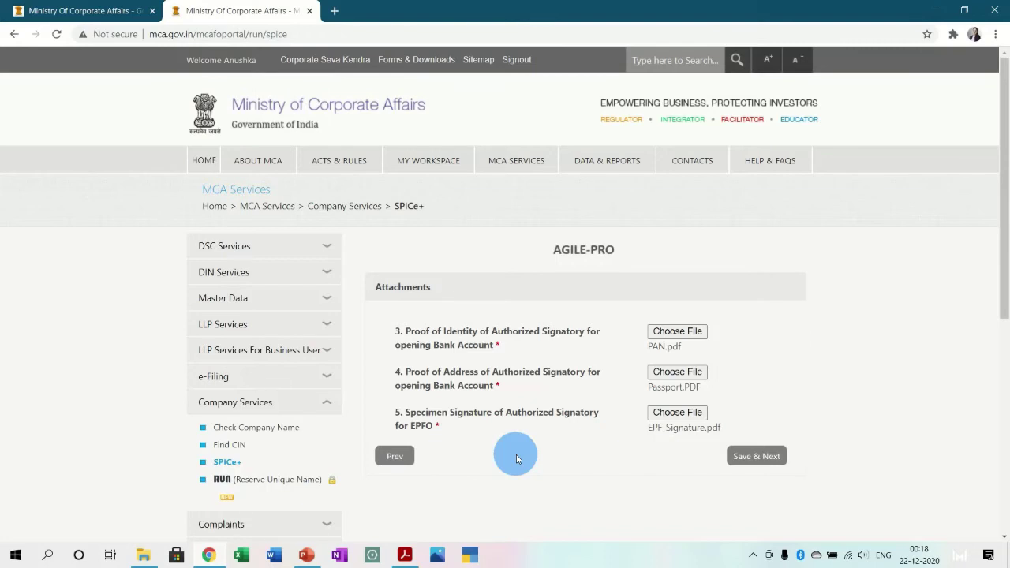
Step: Switch to Adobe Acrobat Reader to examine the specimen signature card in EPF Signature Form.pdf, then return to Chrome
key(alt+Tab)
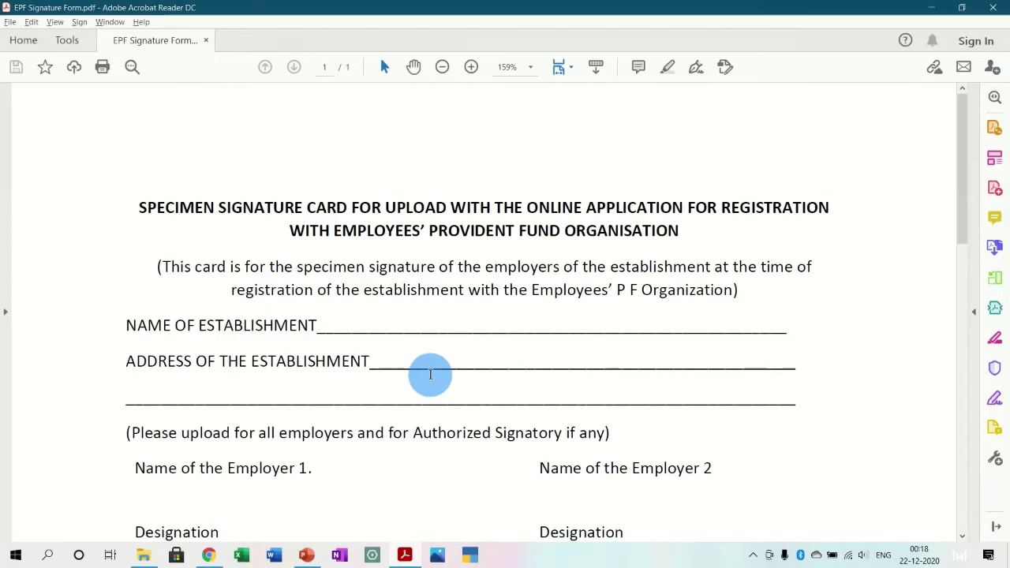
scroll(430, 374, down, 2)
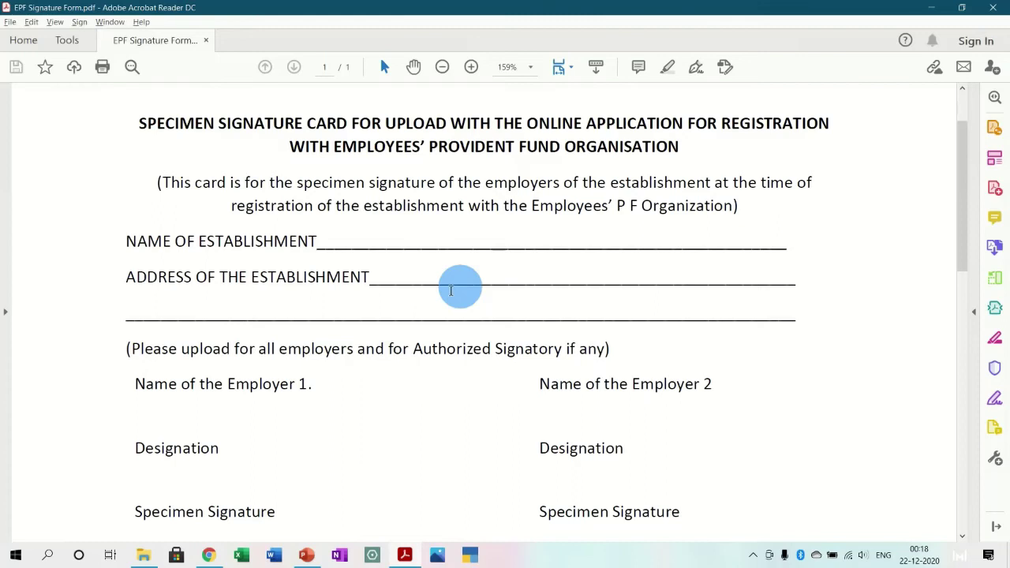
scroll(338, 390, down, 4)
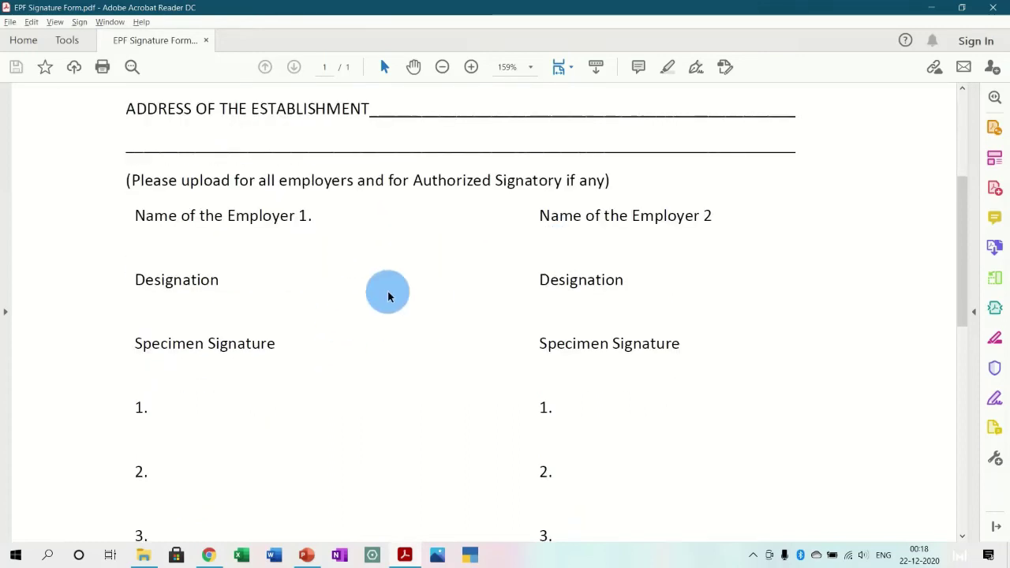
scroll(309, 371, down, 2)
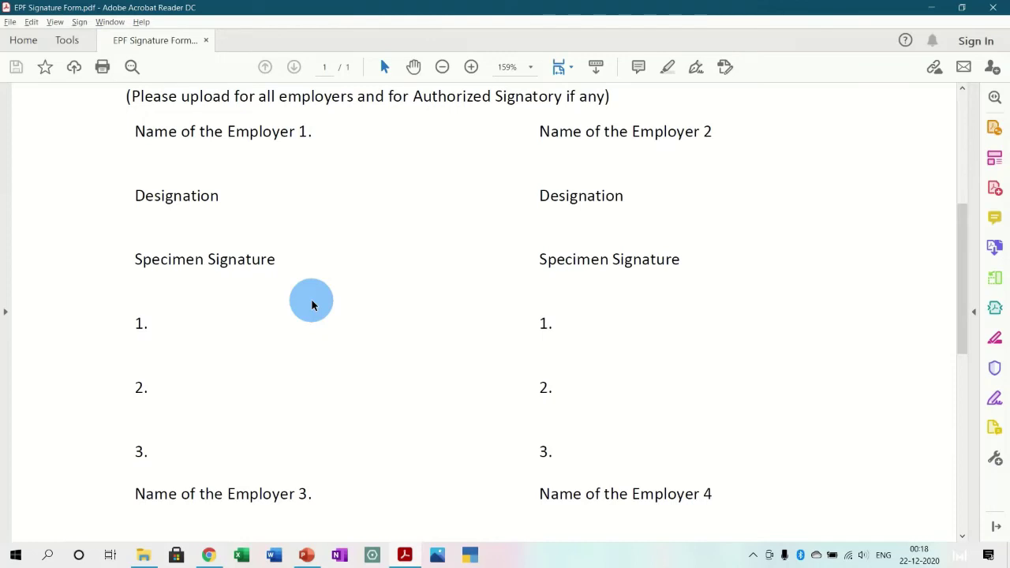
key(alt+Tab)
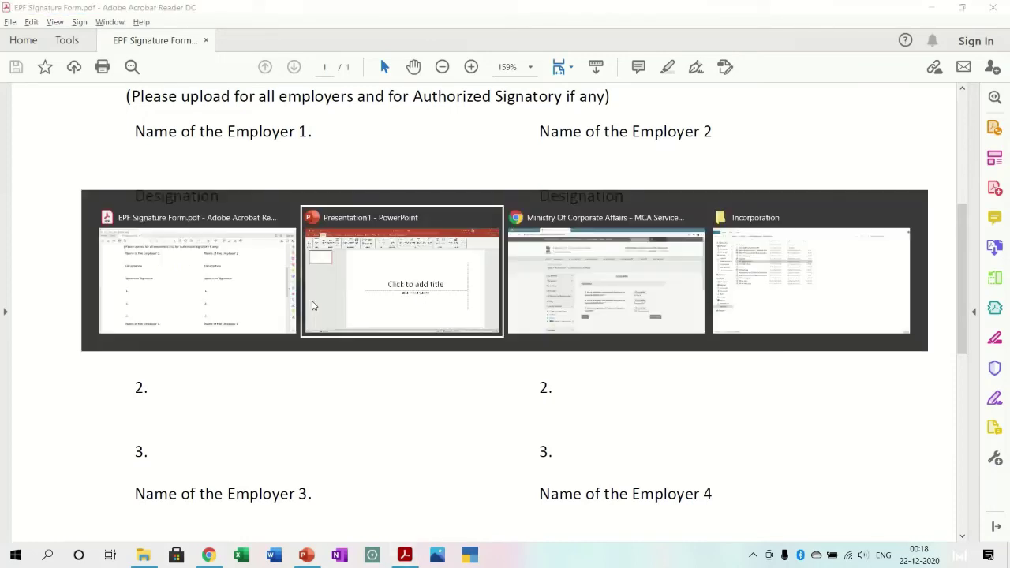
key(alt+Tab)
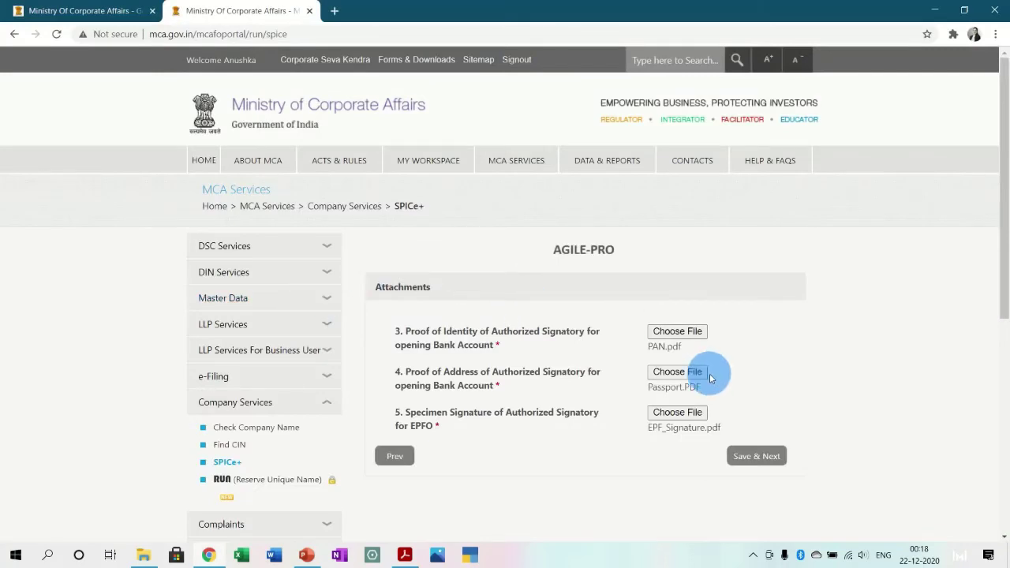
Step: Save the attachments and review the ESIC, EPFO and bank declarations down to the digital signature fields
click(755, 458)
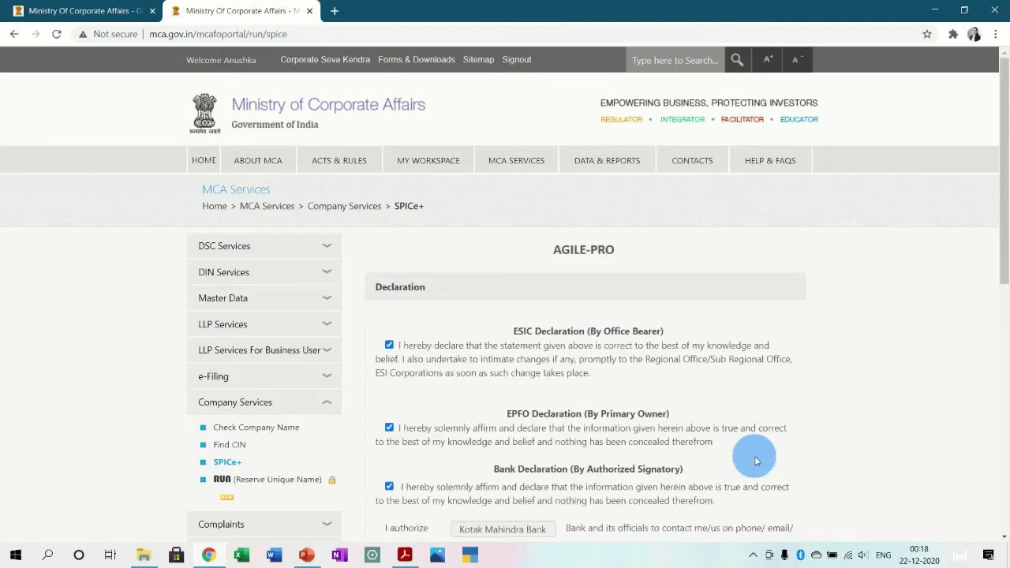
scroll(755, 457, down, 1)
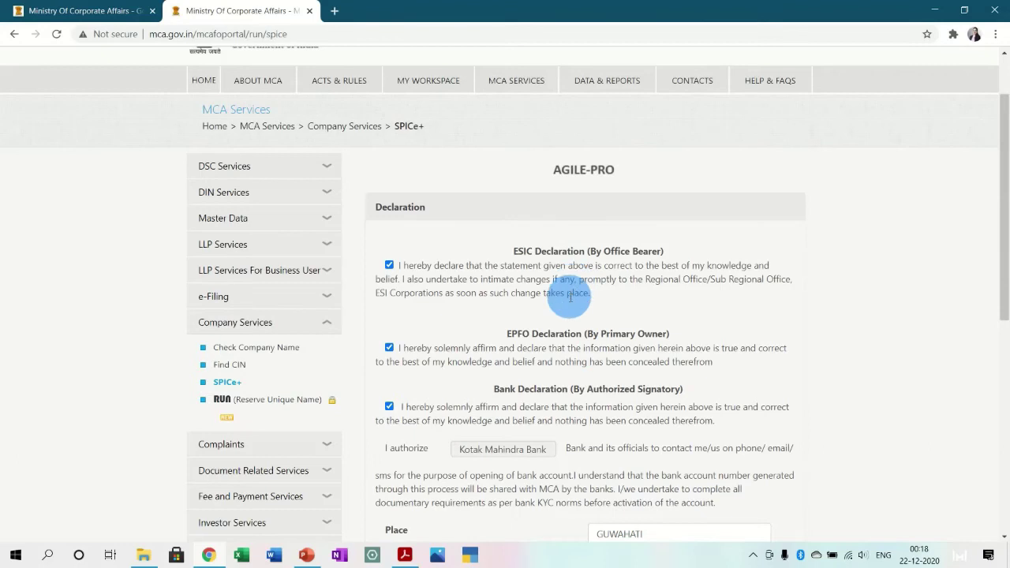
scroll(568, 350, down, 1)
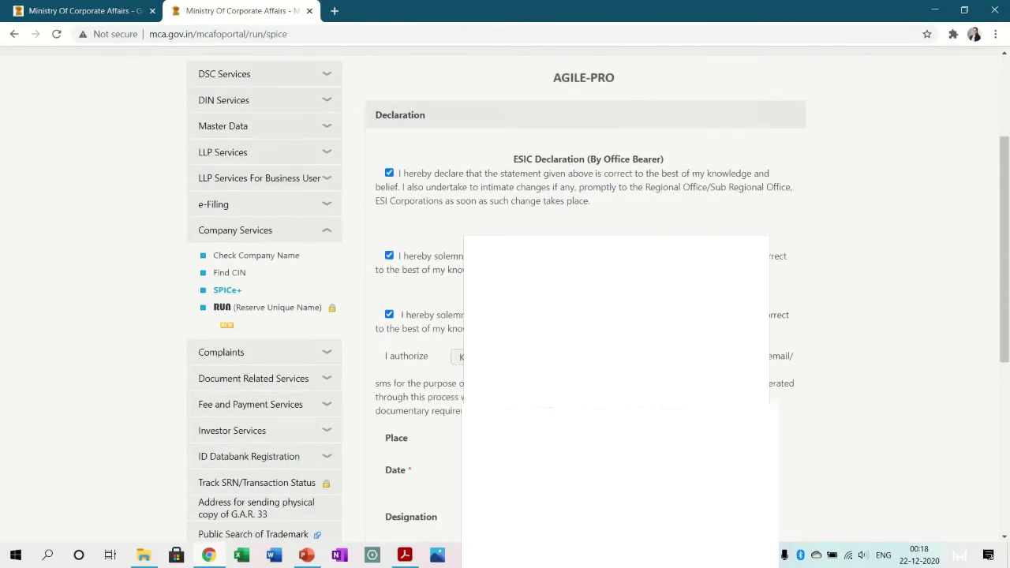
scroll(569, 349, down, 1)
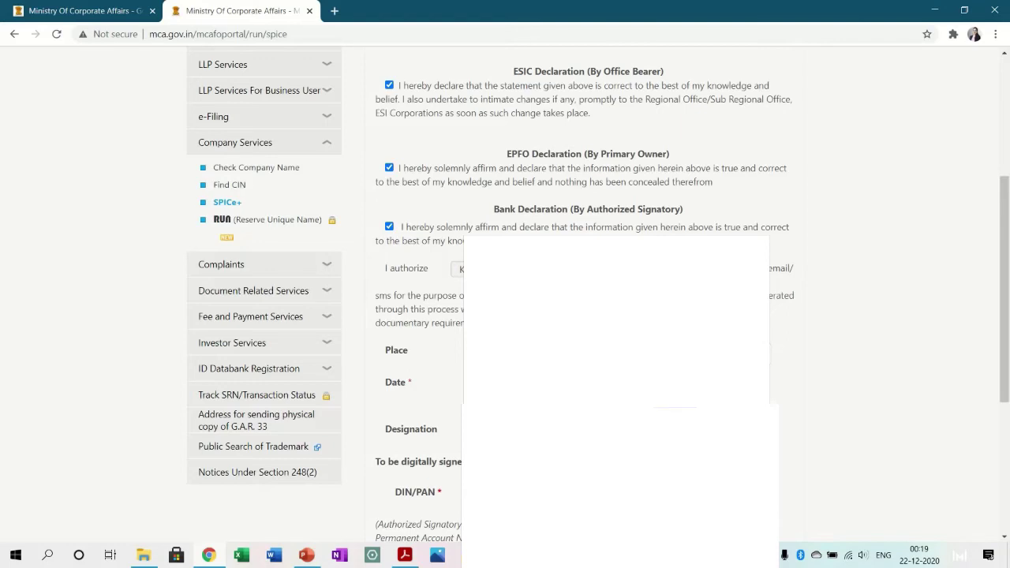
scroll(598, 295, down, 1)
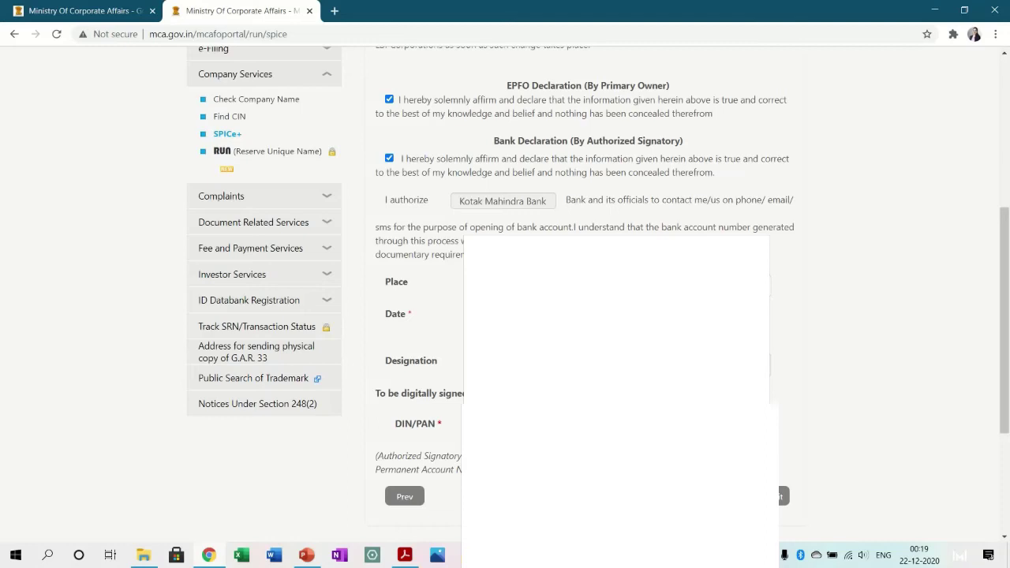
Step: Review the AGILE-PRO declarations from the prescrutiny message to the end of the page, then return to the application's forms list
scroll(499, 219, up, 3)
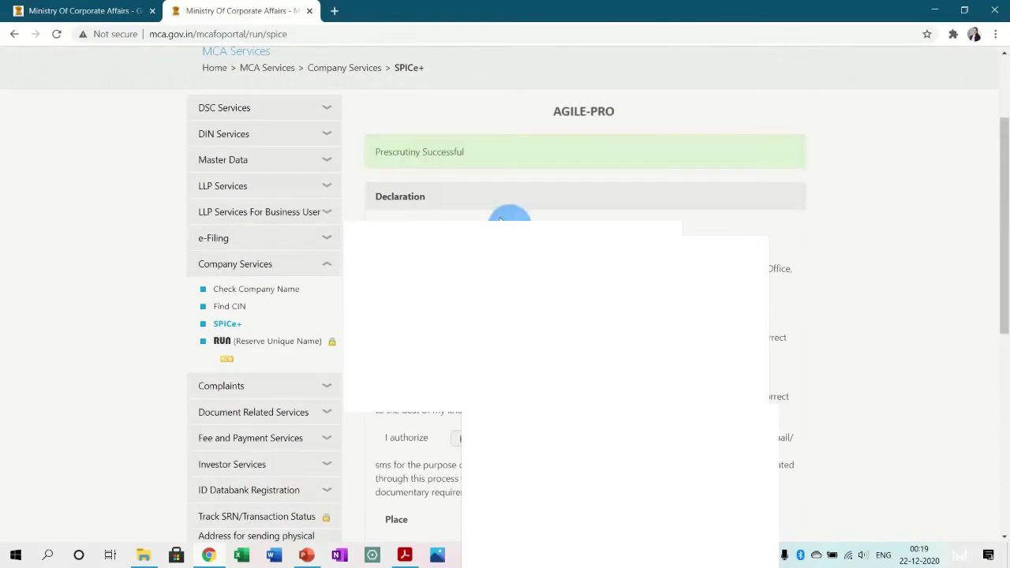
scroll(499, 219, down, 3)
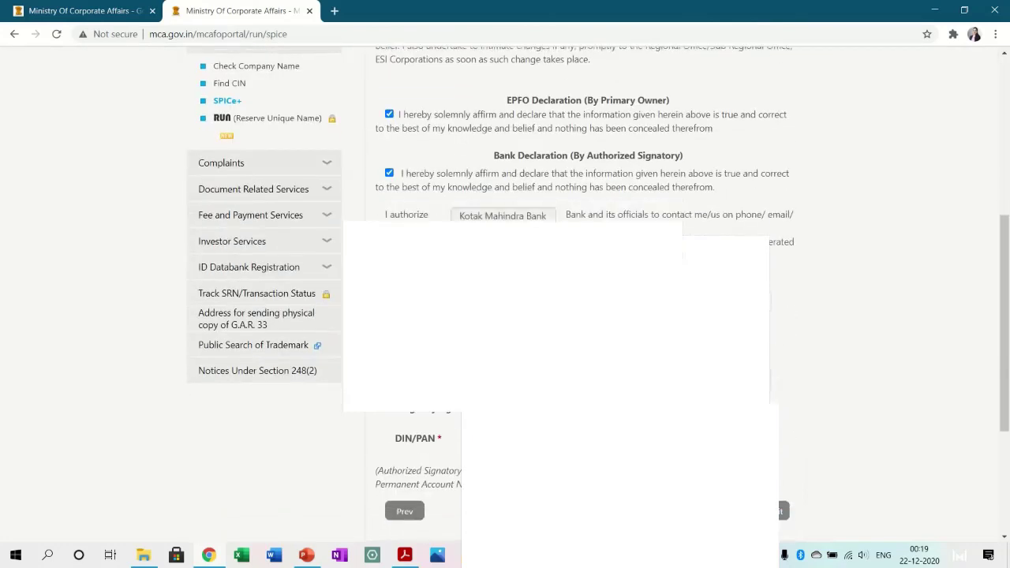
scroll(568, 300, down, 1)
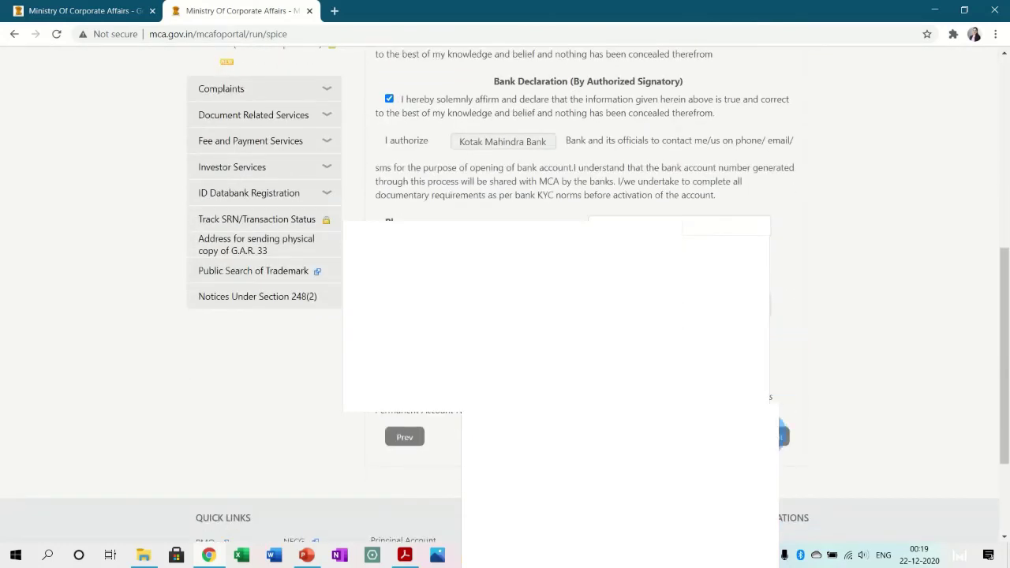
scroll(745, 174, up, 5)
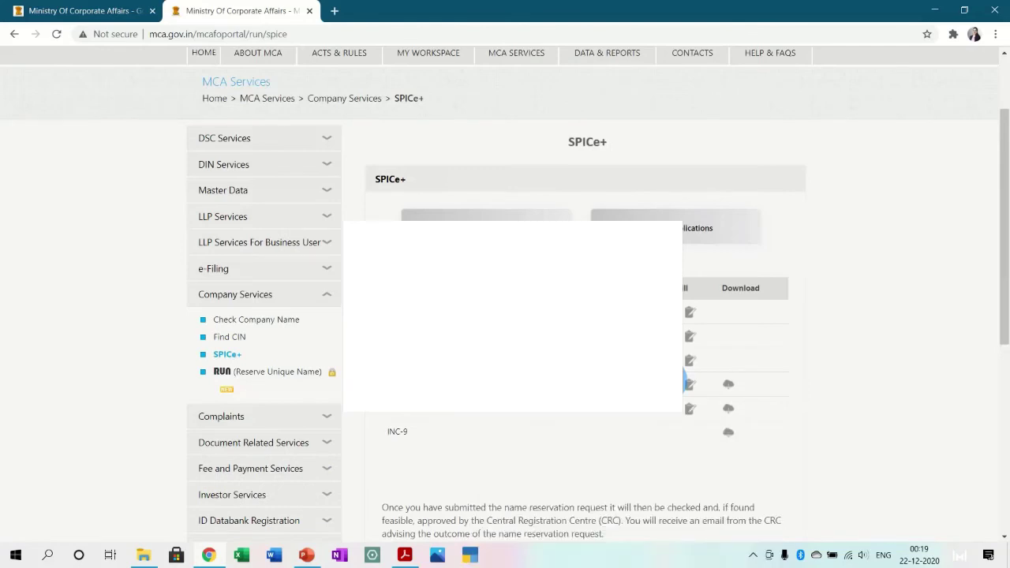
Step: Open the SPICe+ AoA form and bring up its Table F articles of association
click(687, 387)
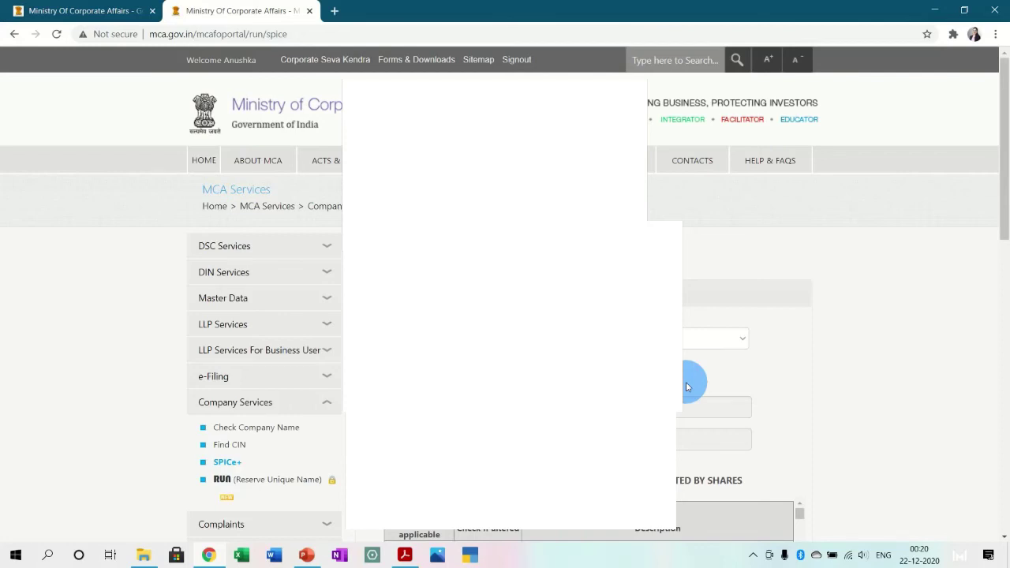
scroll(685, 387, down, 1)
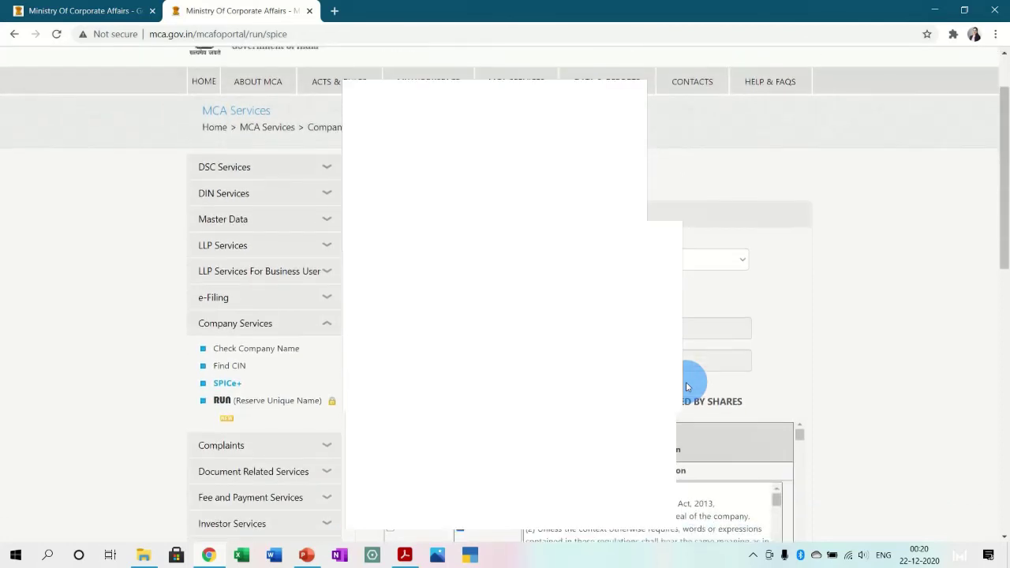
scroll(775, 396, down, 2)
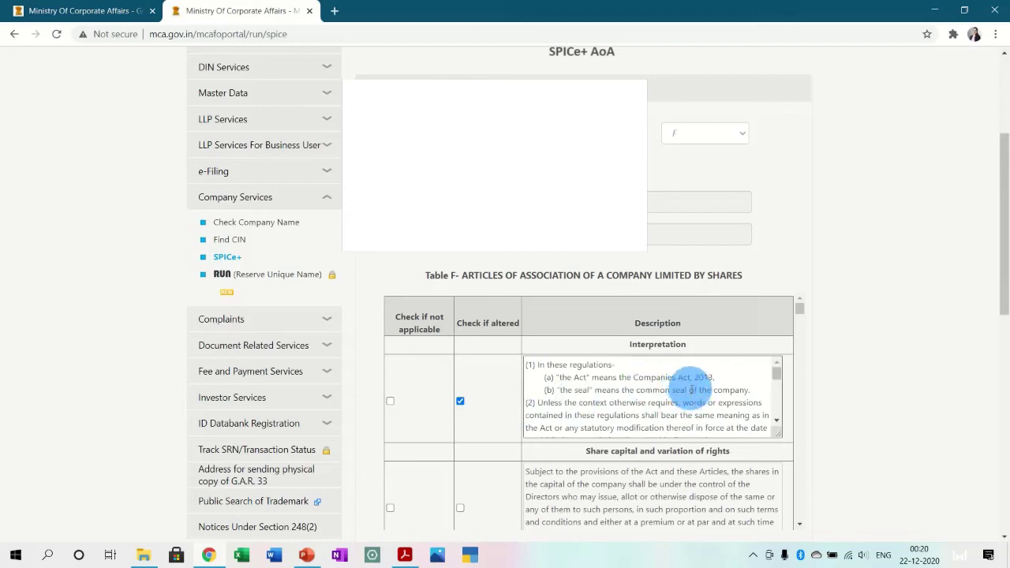
Step: Read through the altered Interpretation article in Table F, covering the private company clauses and their provisos
click(559, 397)
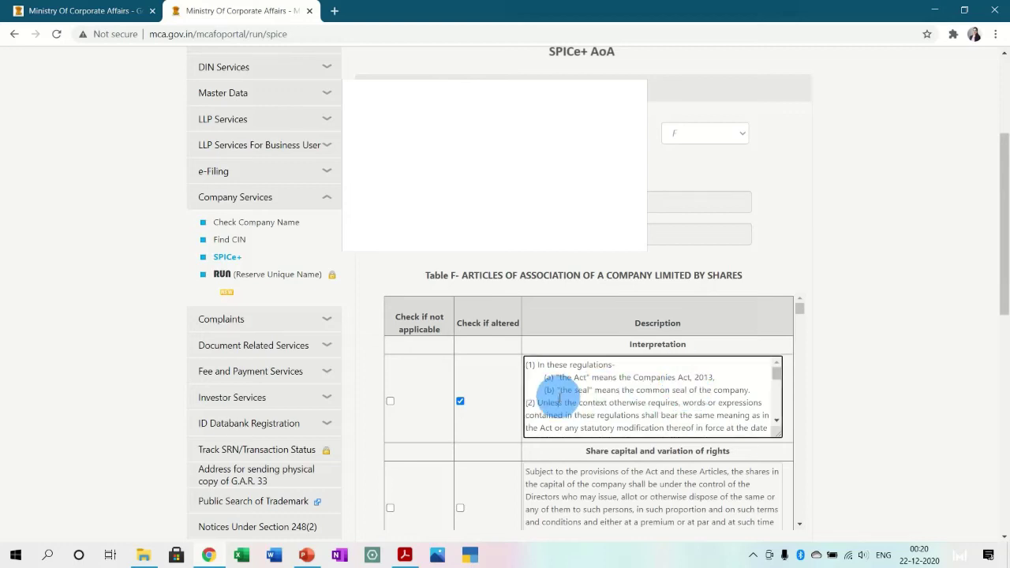
scroll(582, 406, down, 1)
scroll(581, 407, up, 1)
scroll(581, 406, down, 3)
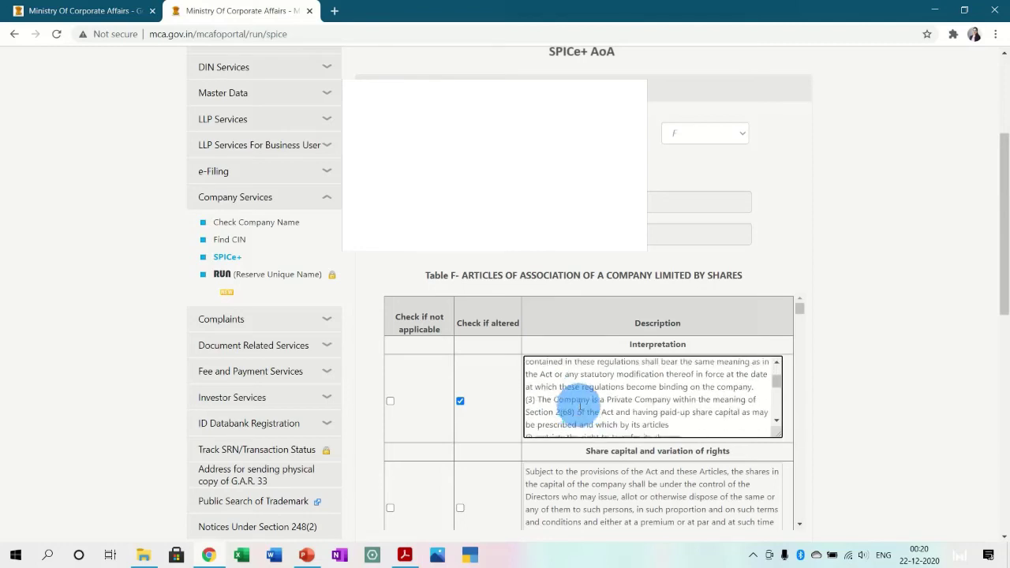
scroll(581, 406, down, 1)
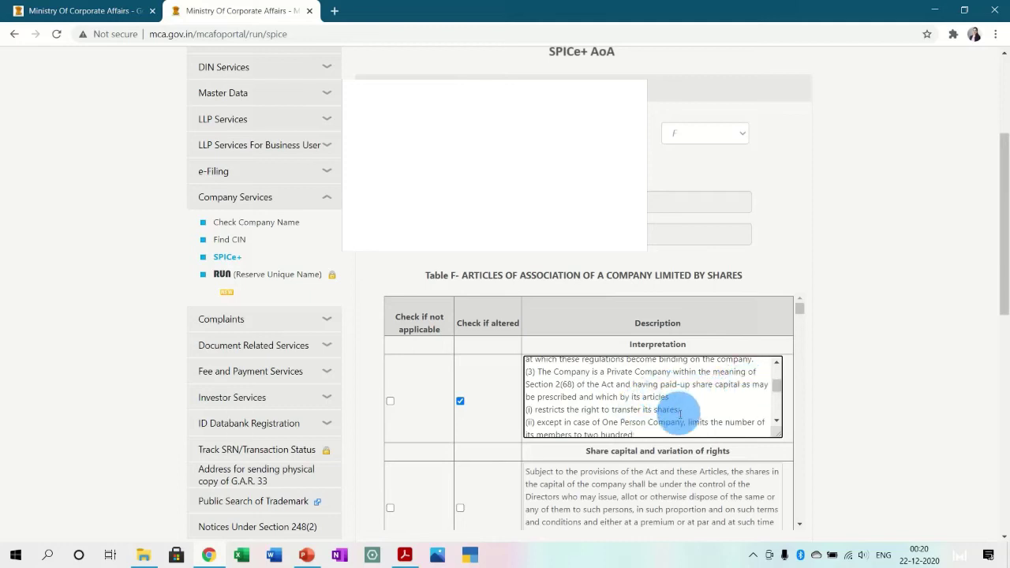
scroll(698, 403, down, 1)
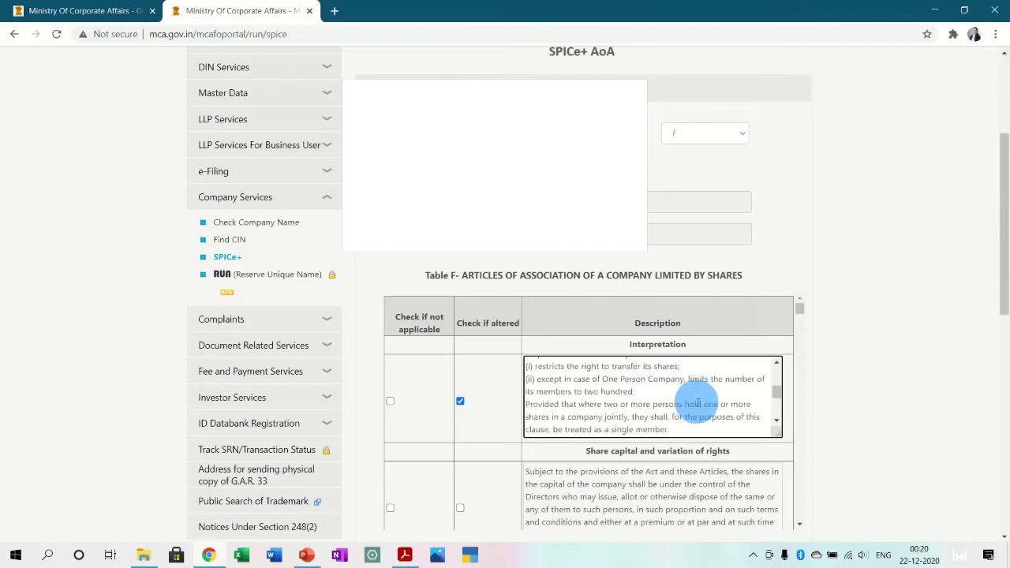
scroll(698, 403, down, 1)
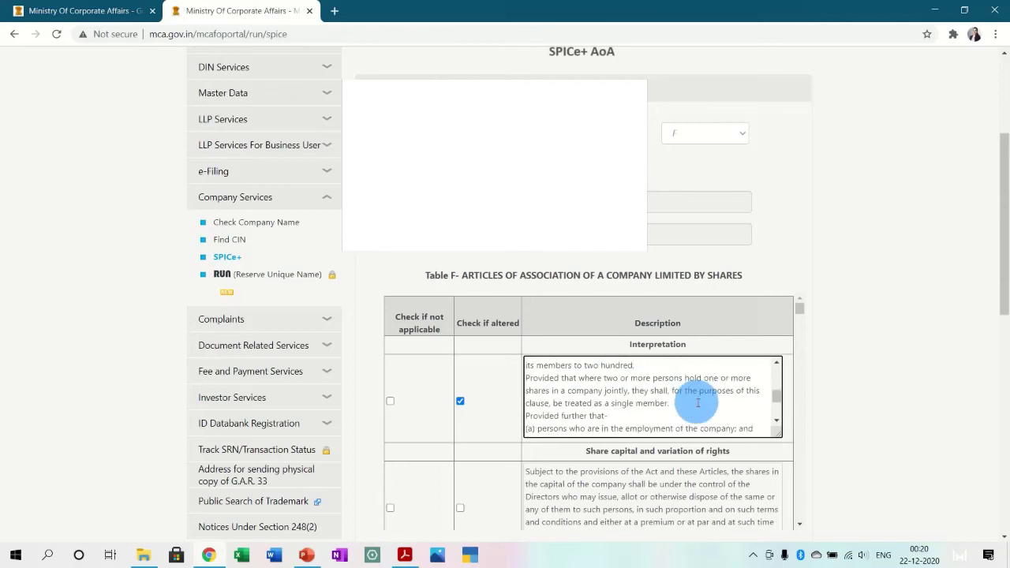
scroll(697, 404, down, 1)
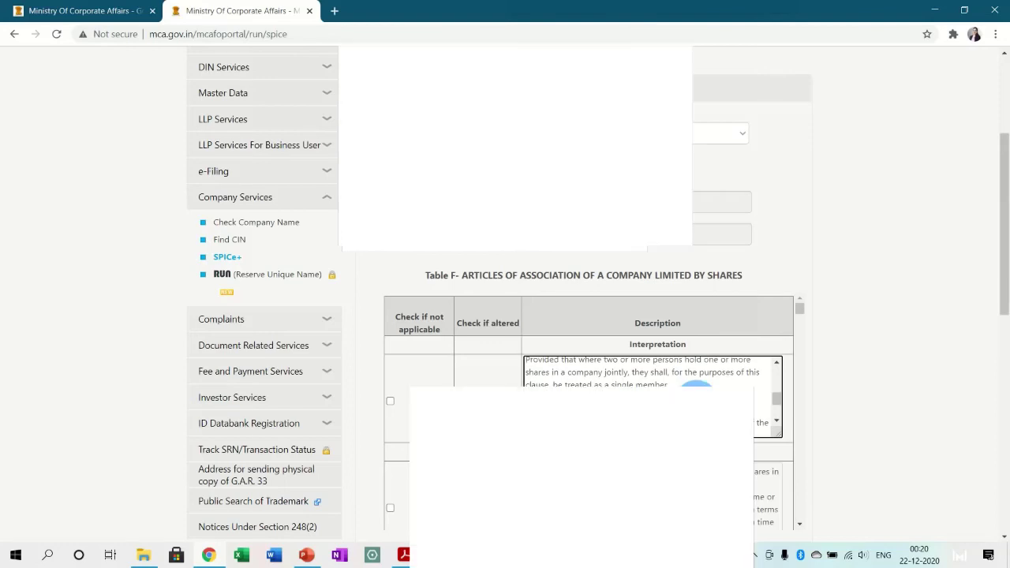
scroll(697, 403, up, 1)
scroll(696, 387, down, 1)
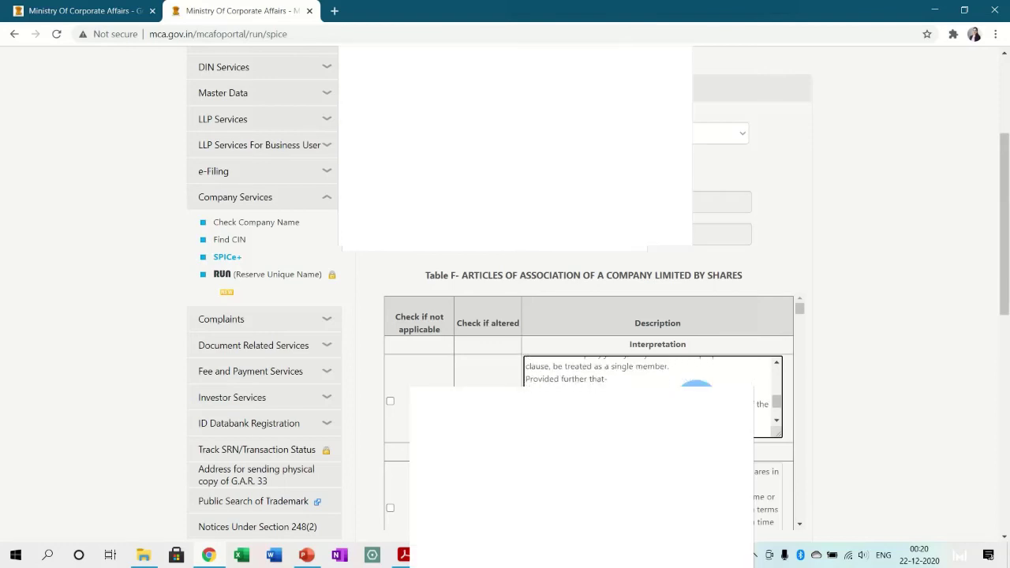
Step: Examine the directors article in Table F and the subscriber and witness details below it, then return to the forms list
scroll(828, 462, down, 3)
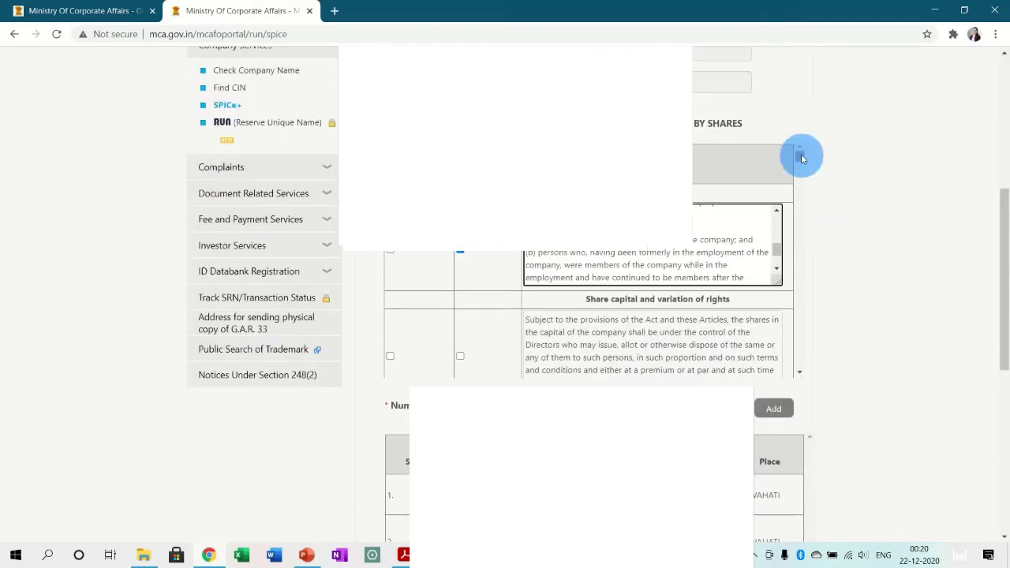
drag(798, 158, 807, 289)
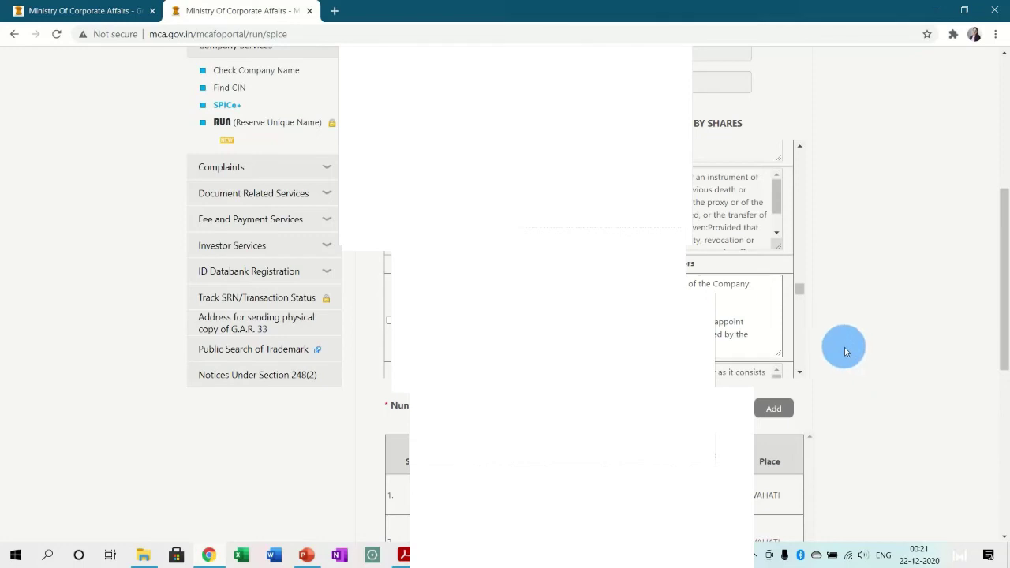
scroll(844, 347, down, 3)
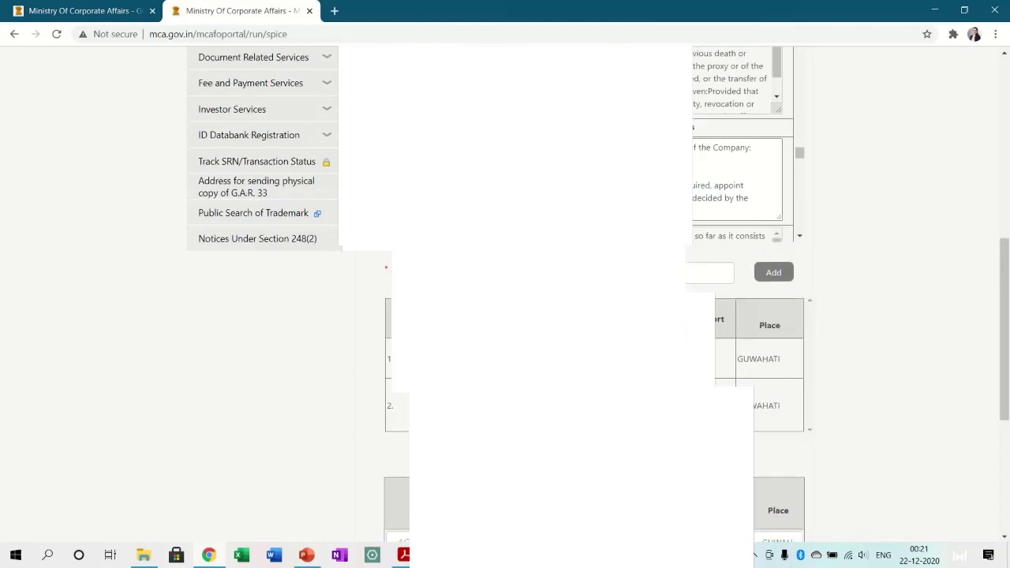
scroll(688, 271, down, 1)
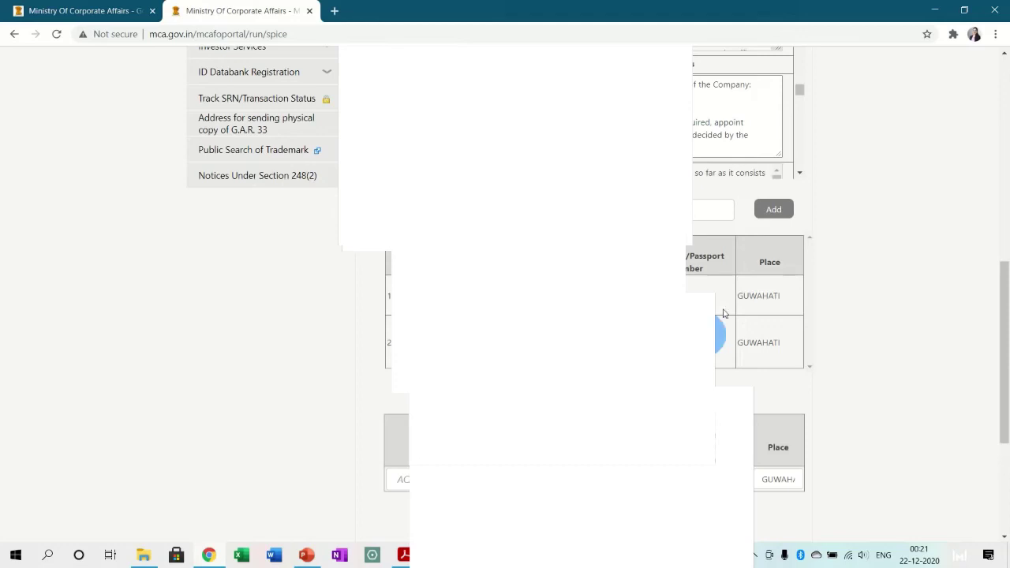
scroll(718, 374, down, 2)
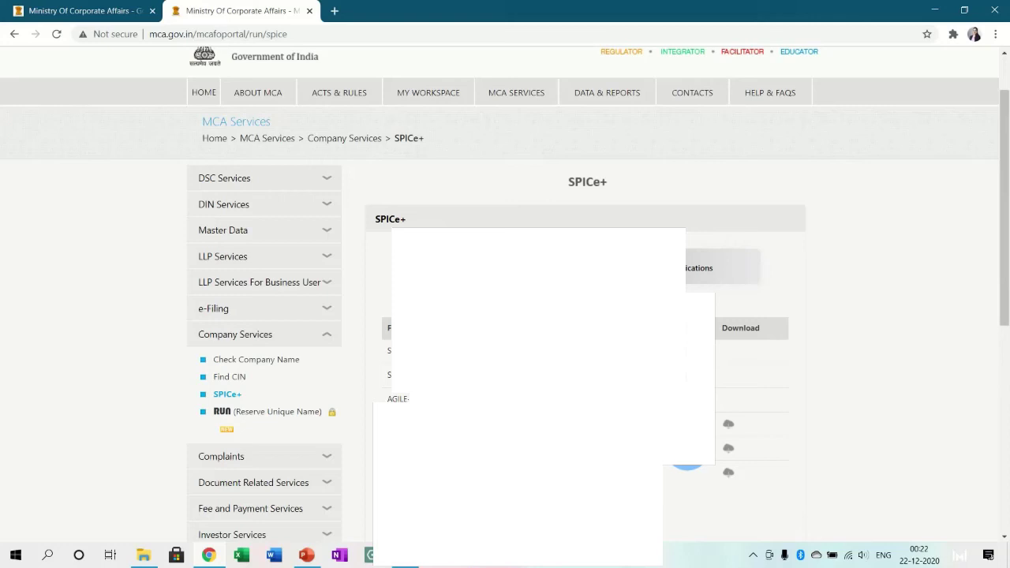
Step: Open the SPICe+ MoA form and review its opening clauses and the objects in clause 3(a)
click(687, 447)
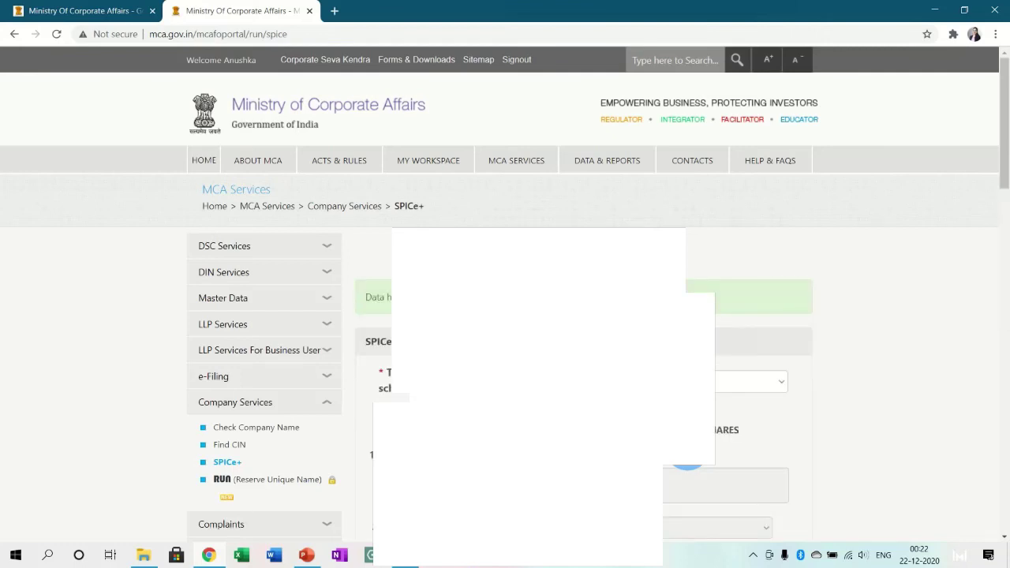
scroll(687, 461, down, 2)
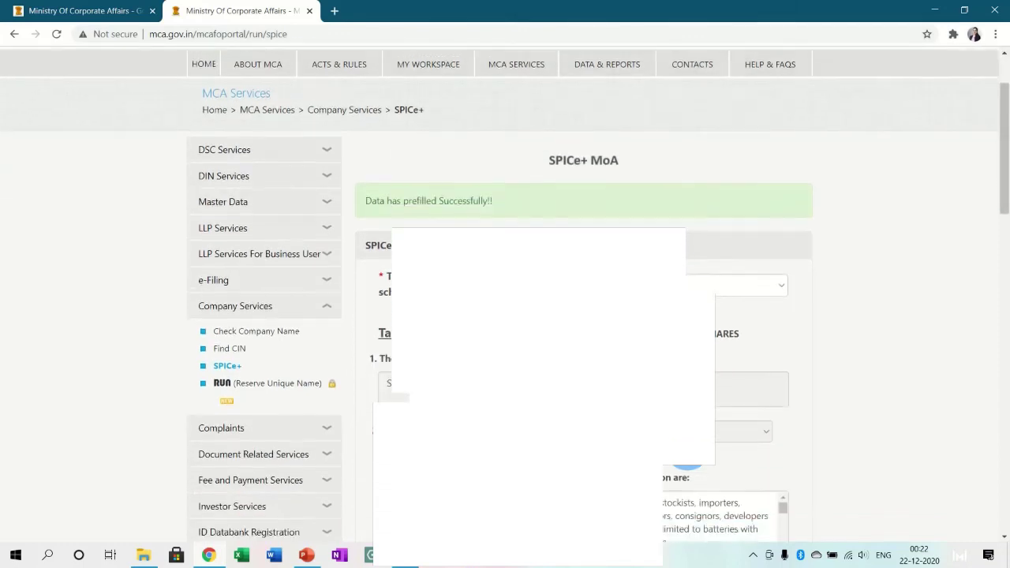
scroll(687, 461, down, 1)
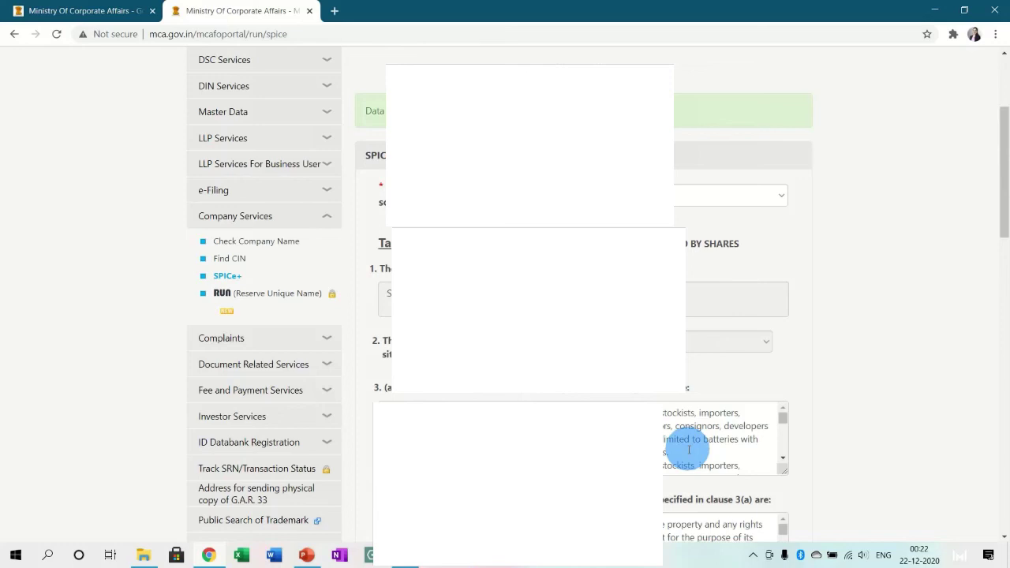
scroll(688, 450, down, 2)
scroll(839, 471, down, 1)
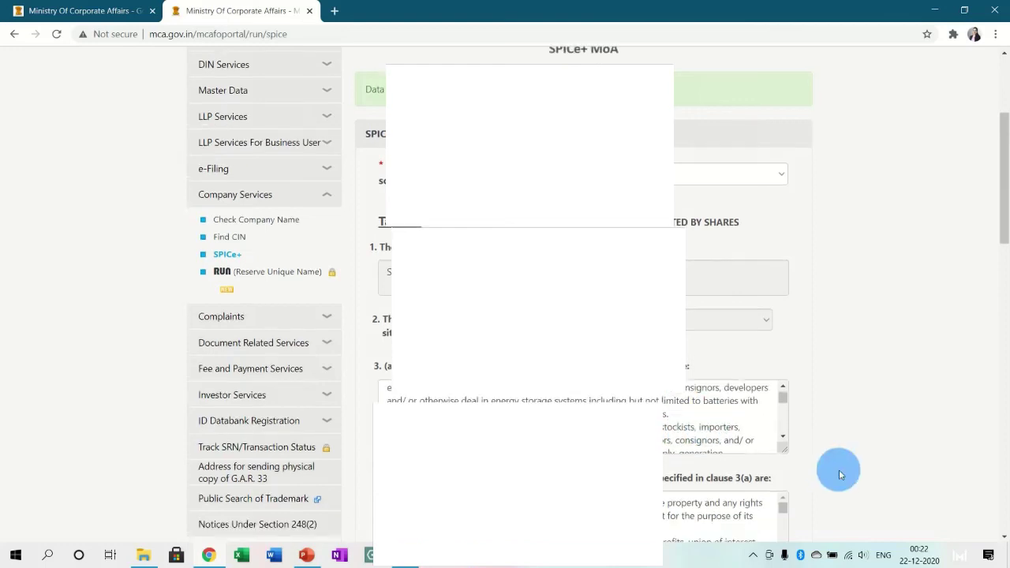
Step: Read the clause 3(b) matters necessary for furtherance of the objects through to item 32
scroll(839, 469, down, 3)
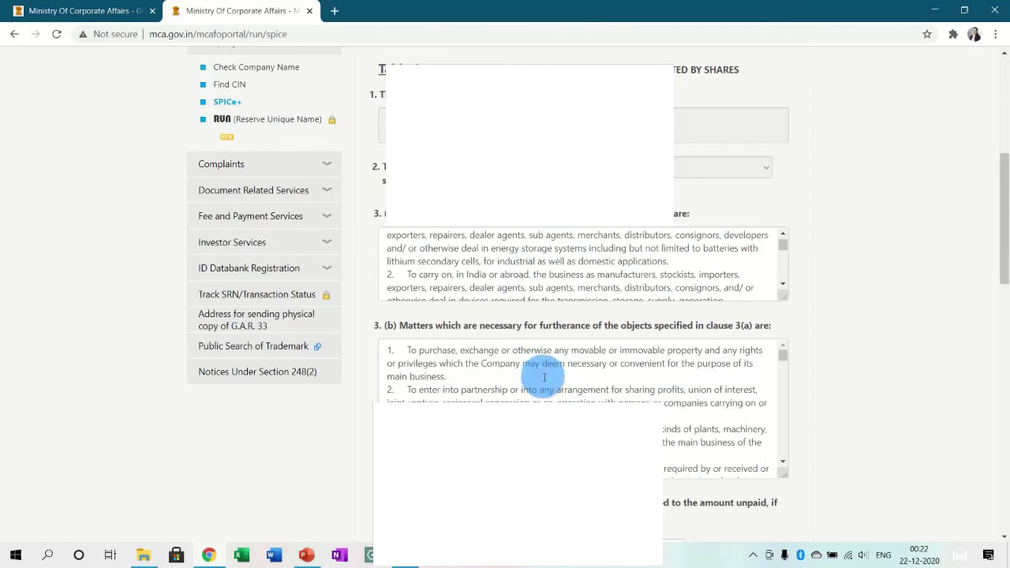
scroll(532, 405, down, 4)
scroll(535, 406, down, 10)
scroll(534, 408, down, 8)
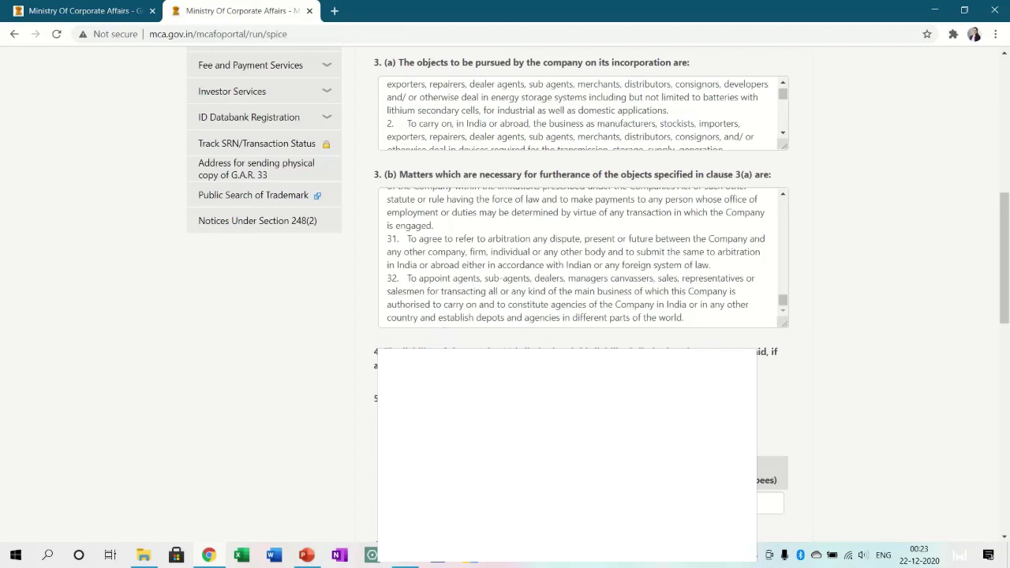
Step: Review the MoA's member liability, share capital division and subscribers' share details, then return to the forms list
scroll(598, 268, down, 2)
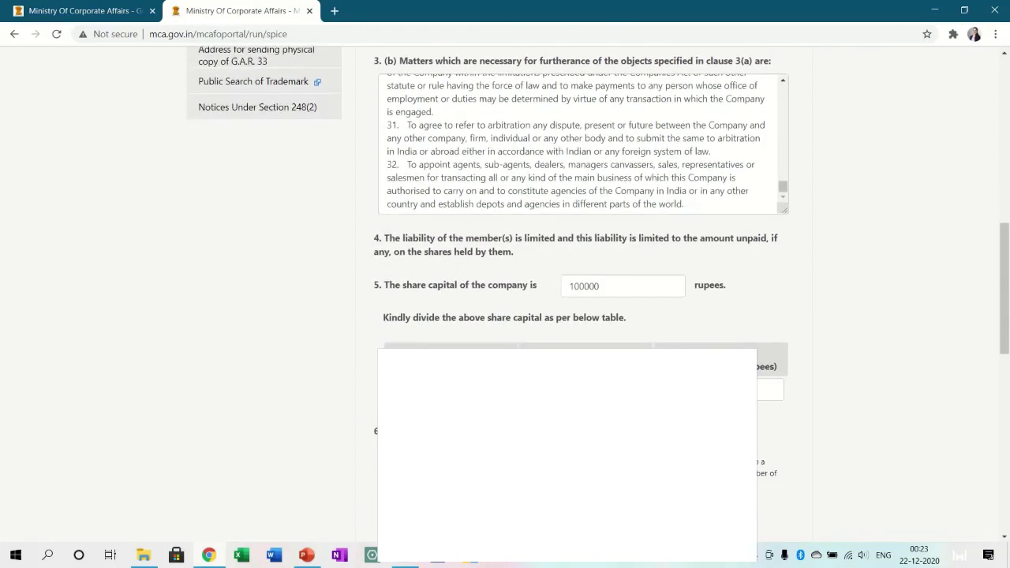
scroll(521, 337, down, 1)
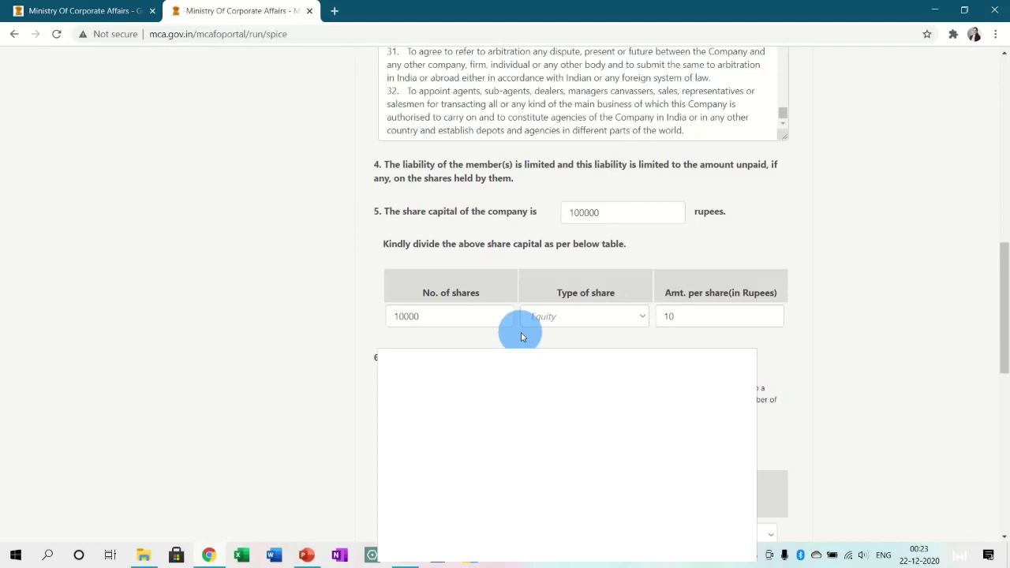
scroll(521, 337, down, 1)
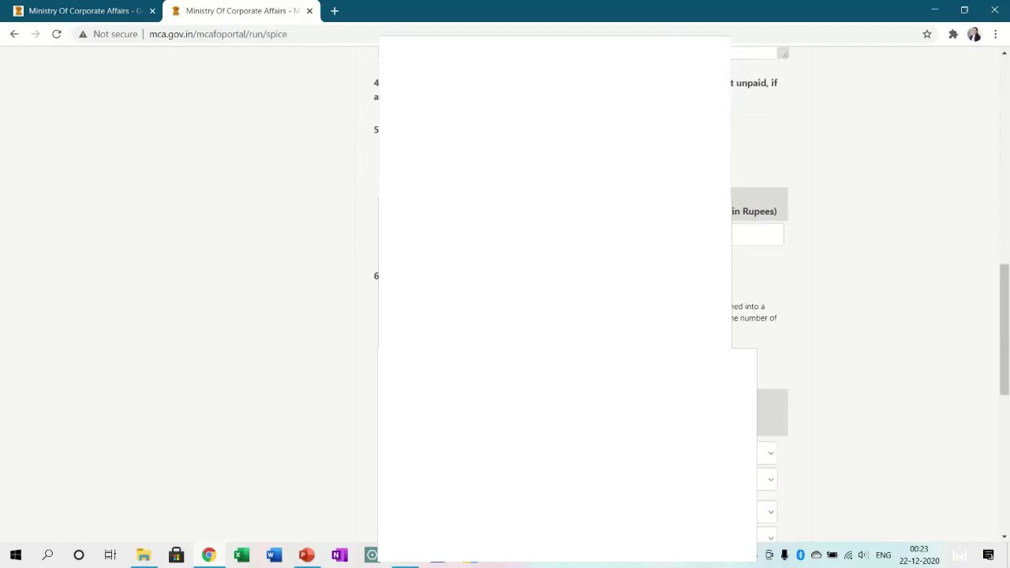
scroll(521, 337, down, 1)
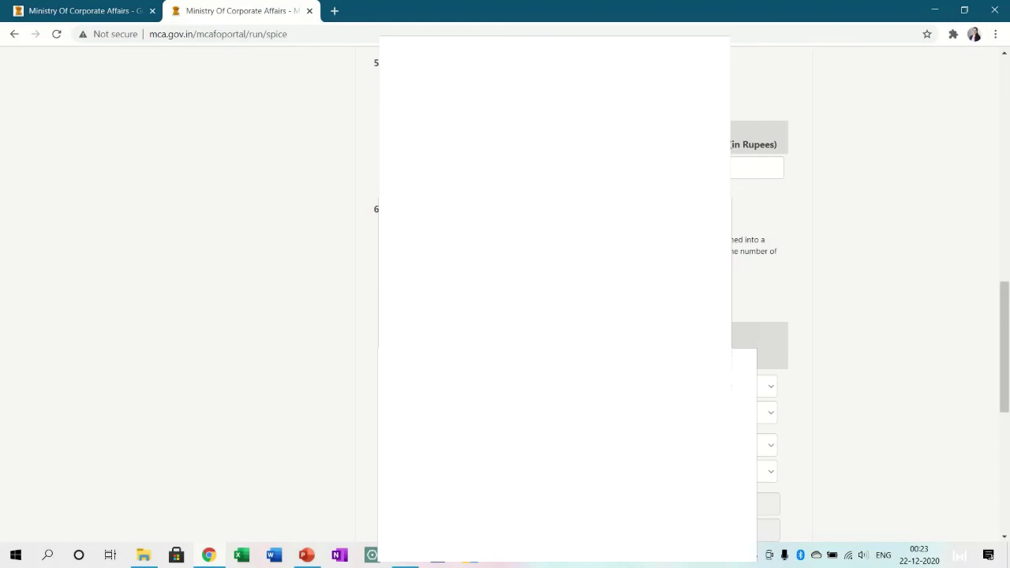
scroll(521, 337, down, 1)
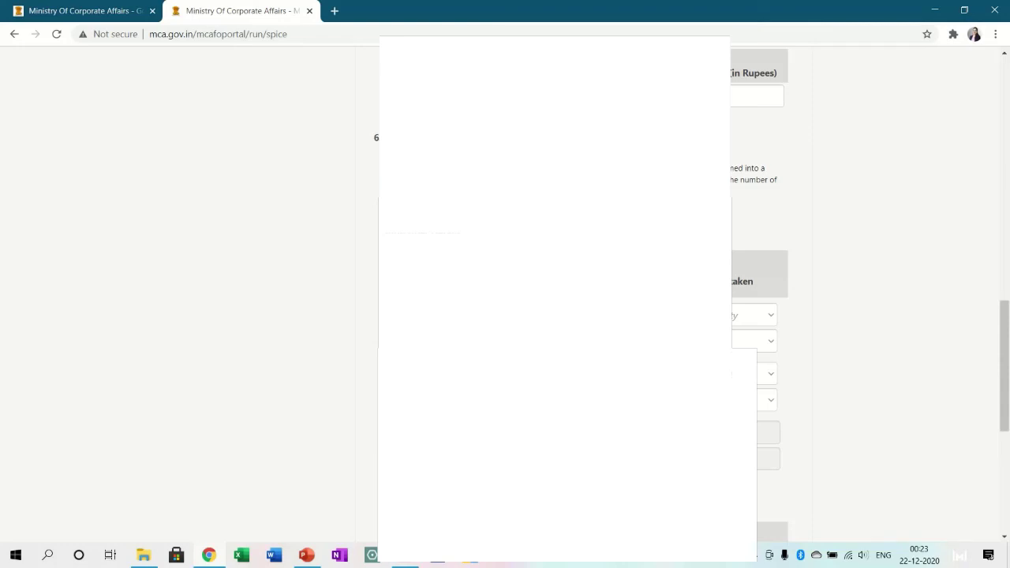
scroll(521, 337, down, 3)
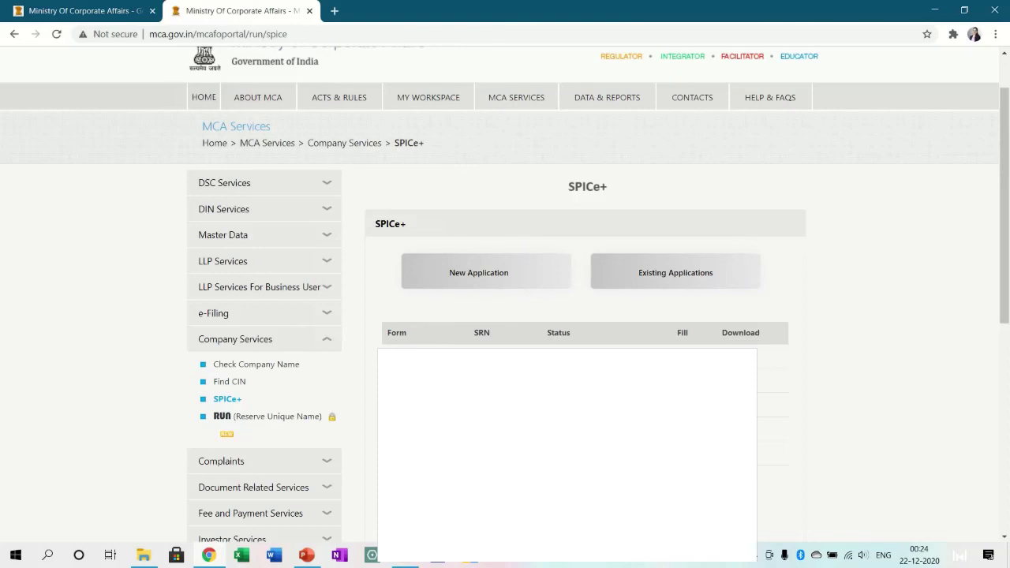
click(610, 444)
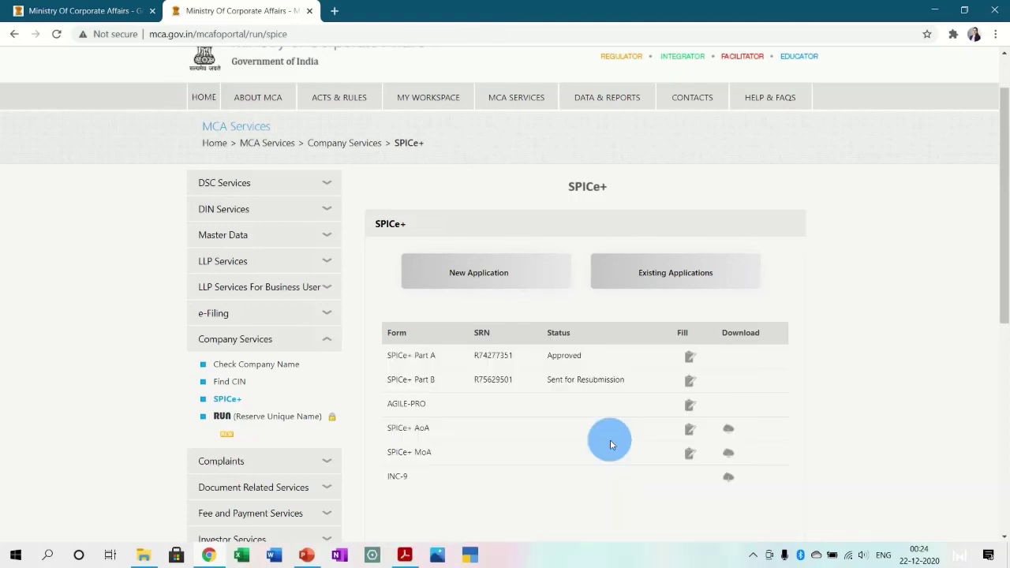